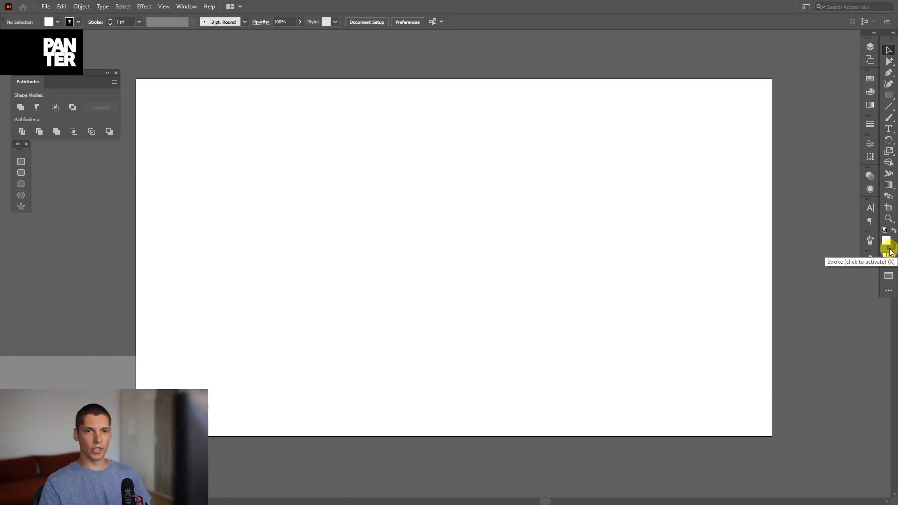
Set the default drawing colours to no stroke and a black fill.
{"action": "left_click", "coordinate": [890, 249]}
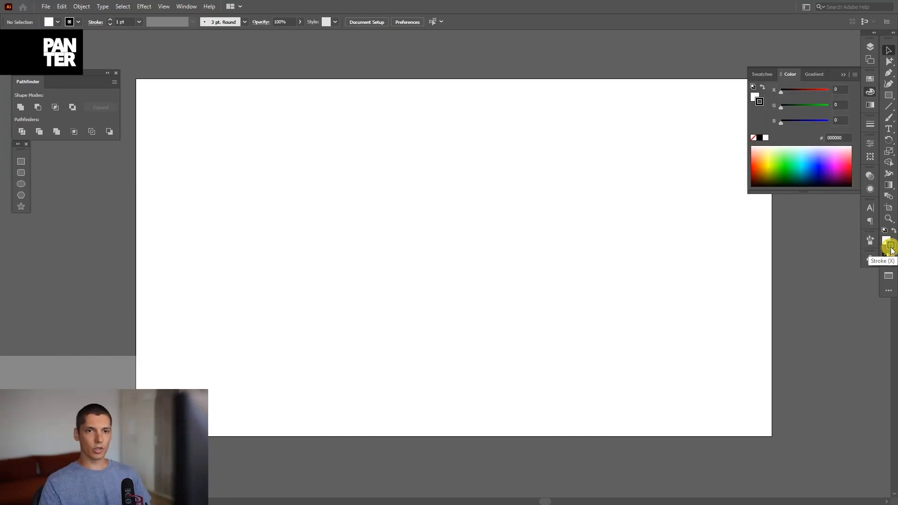
{"action": "left_click", "coordinate": [893, 256]}
{"action": "left_click", "coordinate": [886, 242]}
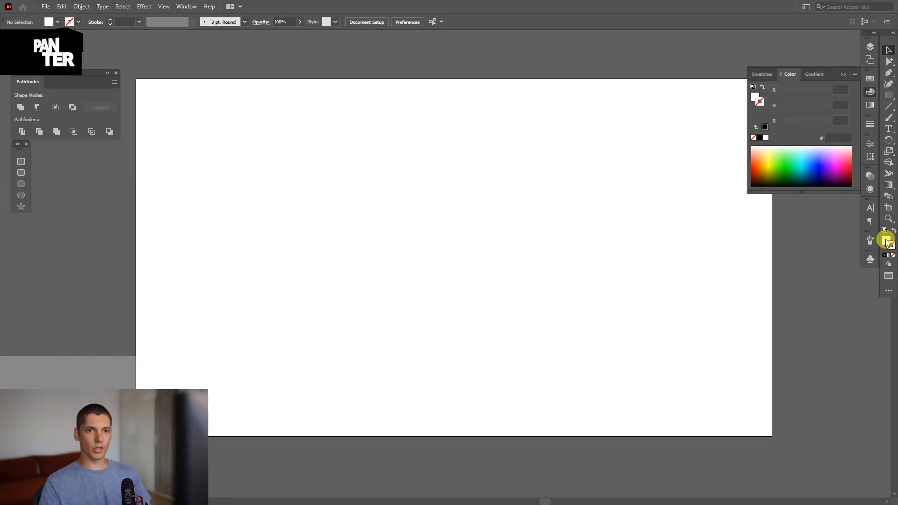
{"action": "left_click", "coordinate": [759, 138]}
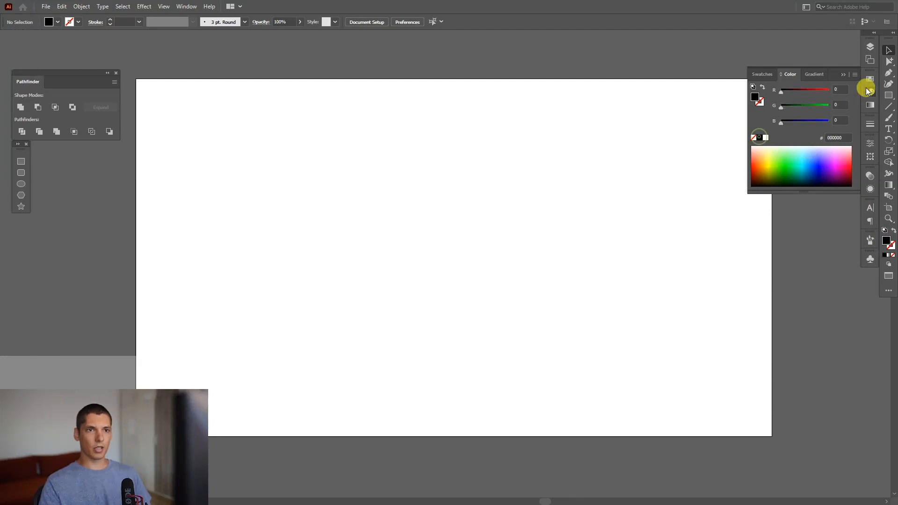
{"action": "left_click", "coordinate": [844, 76]}
Draw a black 1920 × 1080 px background rectangle covering the whole artboard.
{"action": "left_click", "coordinate": [887, 96]}
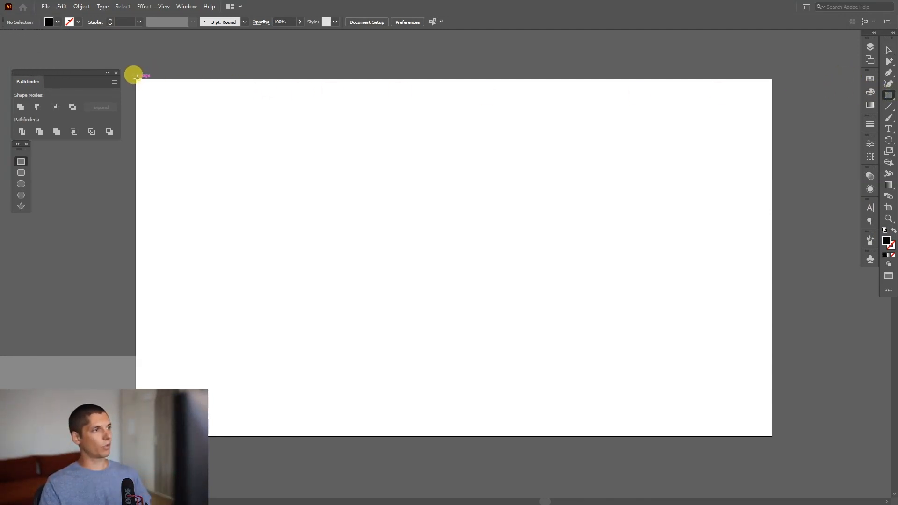
{"action": "left_click_drag", "start_coordinate": [135, 78], "coordinate": [201, 108]}
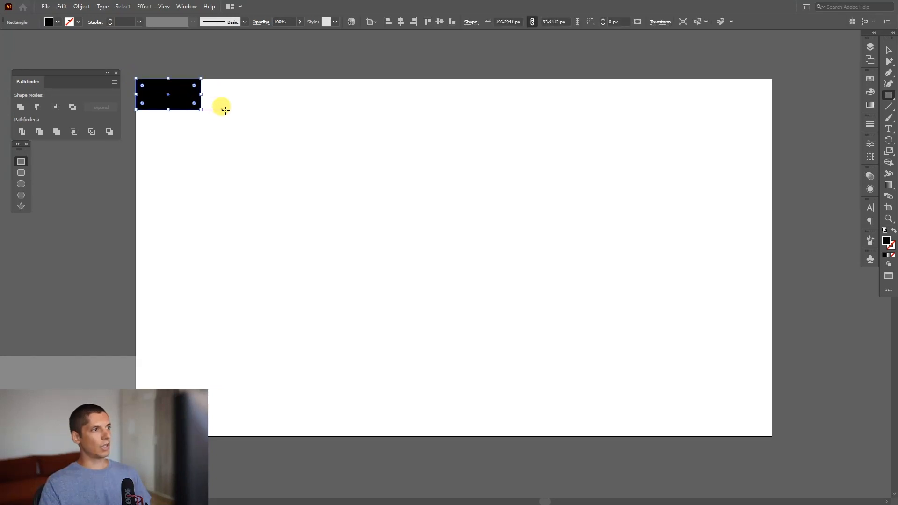
{"action": "key", "text": "ctrl+z"}
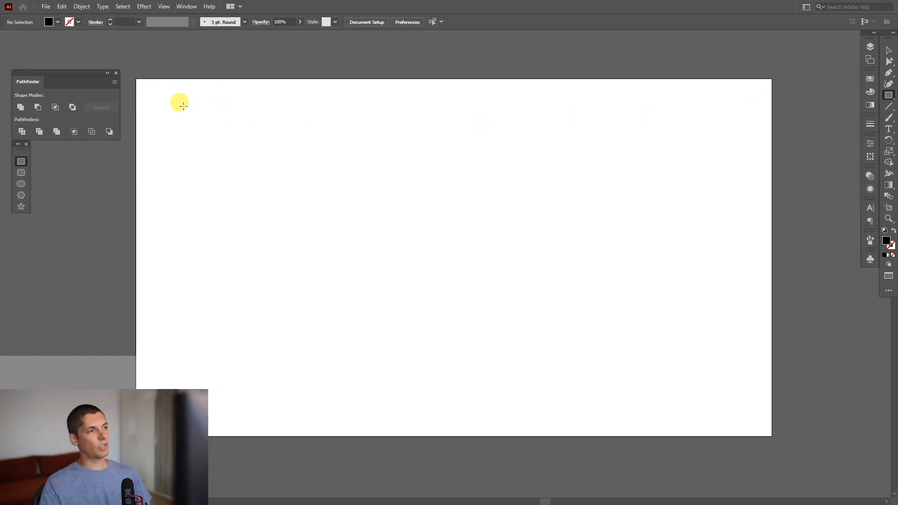
{"action": "left_click_drag", "start_coordinate": [135, 80], "coordinate": [771, 435]}
Lock Layer 1 with the background and add a new layer above it.
{"action": "left_click", "coordinate": [869, 47]}
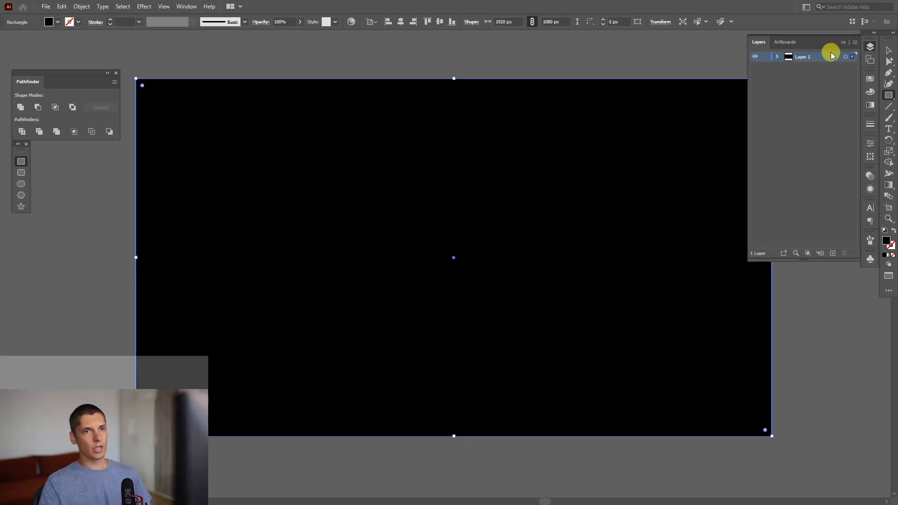
{"action": "left_click", "coordinate": [764, 56]}
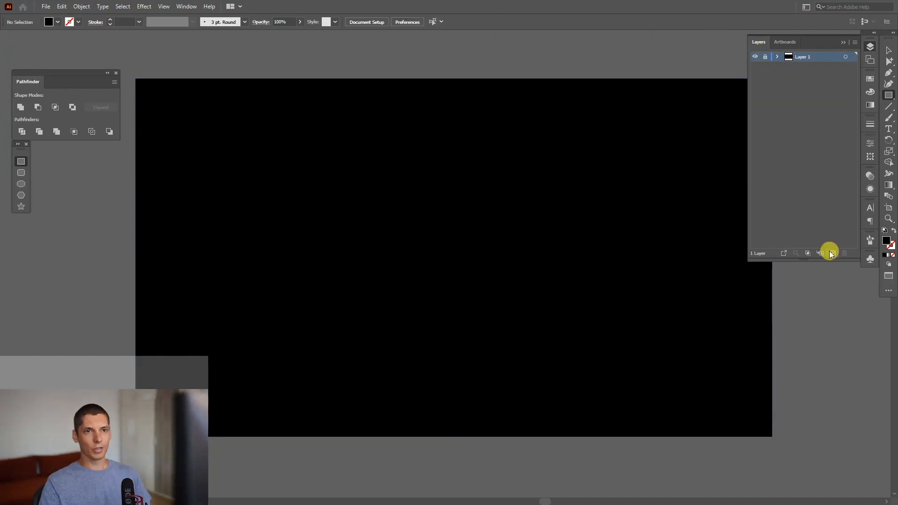
{"action": "left_click", "coordinate": [887, 51]}
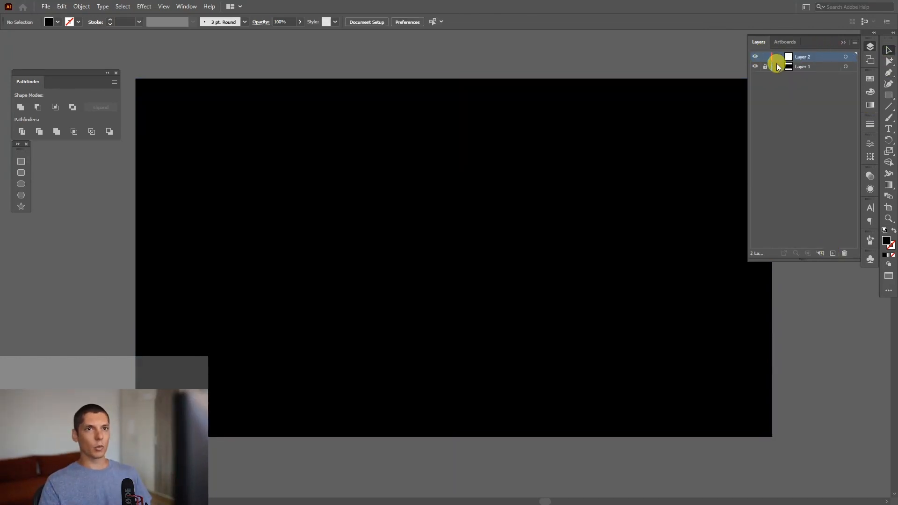
{"action": "left_click", "coordinate": [845, 42]}
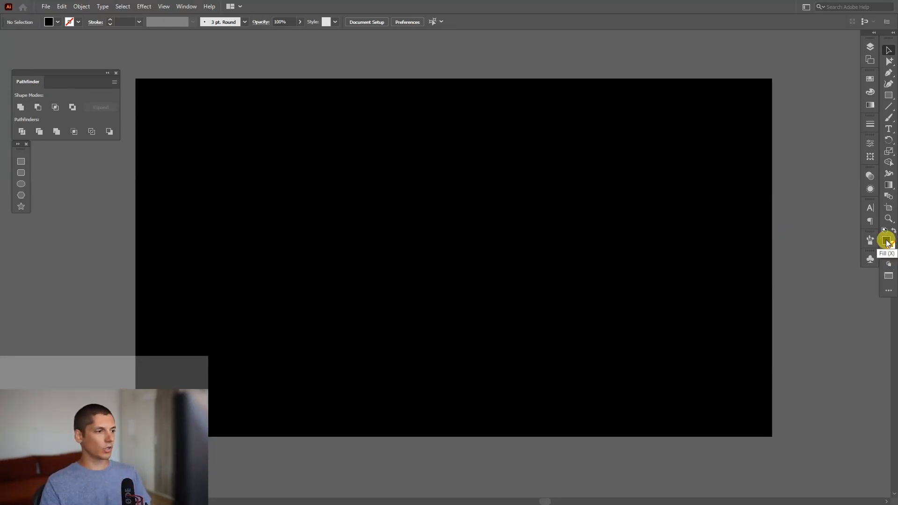
Draw two light blue circles, about 421 px wide in the artboard's upper left and about 198 px wide right of and below centre.
{"action": "left_click", "coordinate": [870, 79]}
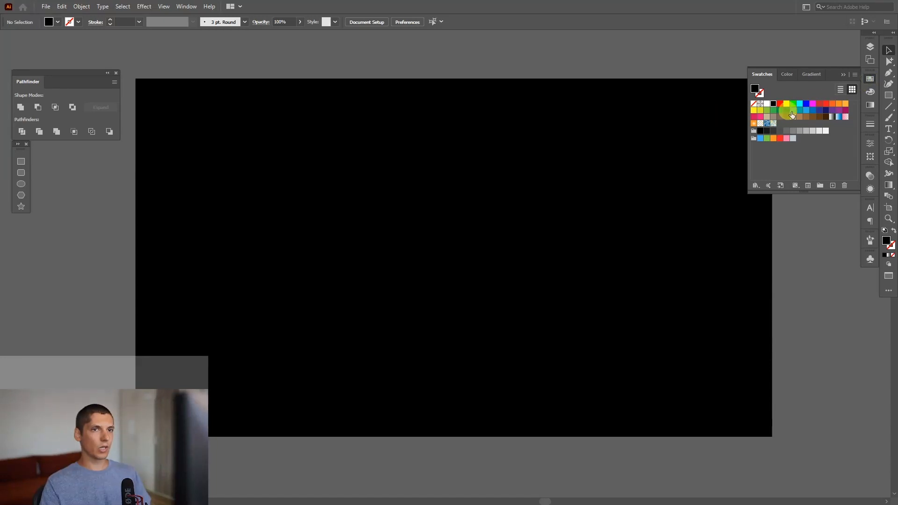
{"action": "left_click", "coordinate": [818, 107]}
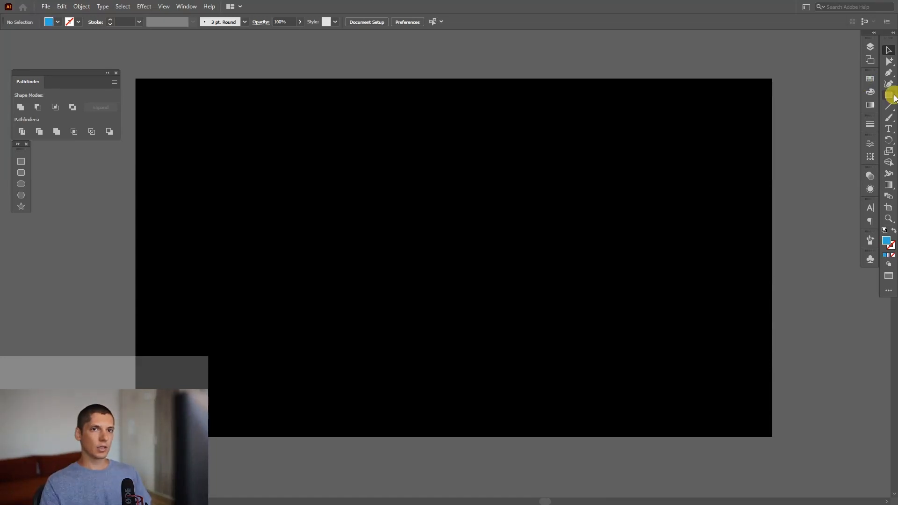
{"action": "left_click", "coordinate": [893, 97]}
{"action": "left_click", "coordinate": [837, 117]}
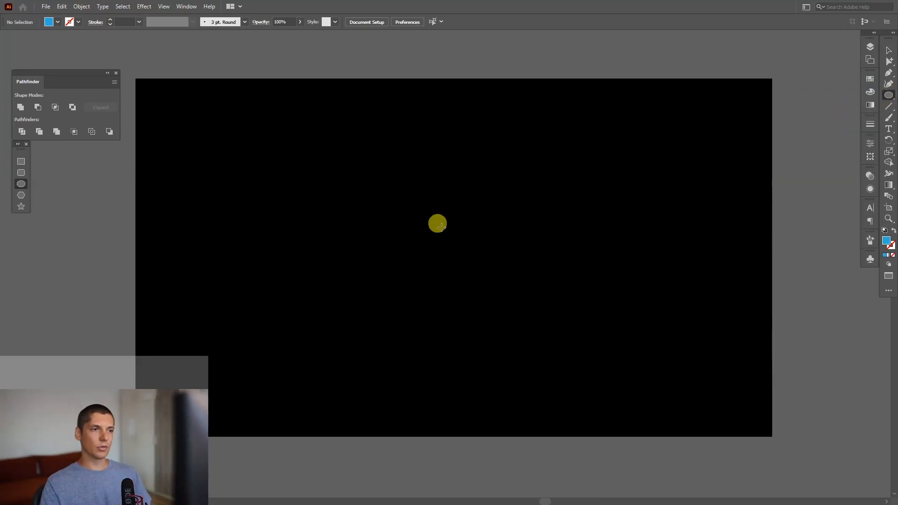
{"action": "mouse_move", "coordinate": [447, 244]}
{"action": "left_mouse_down"}
{"action": "mouse_move", "coordinate": [511, 271]}
{"action": "mouse_move", "coordinate": [398, 240]}
{"action": "mouse_move", "coordinate": [577, 312]}
{"action": "mouse_move", "coordinate": [593, 309]}
{"action": "mouse_move", "coordinate": [597, 297]}
{"action": "mouse_move", "coordinate": [563, 290]}
{"action": "left_mouse_up"}
{"action": "key", "text": "v"}
{"action": "left_click", "coordinate": [644, 230]}
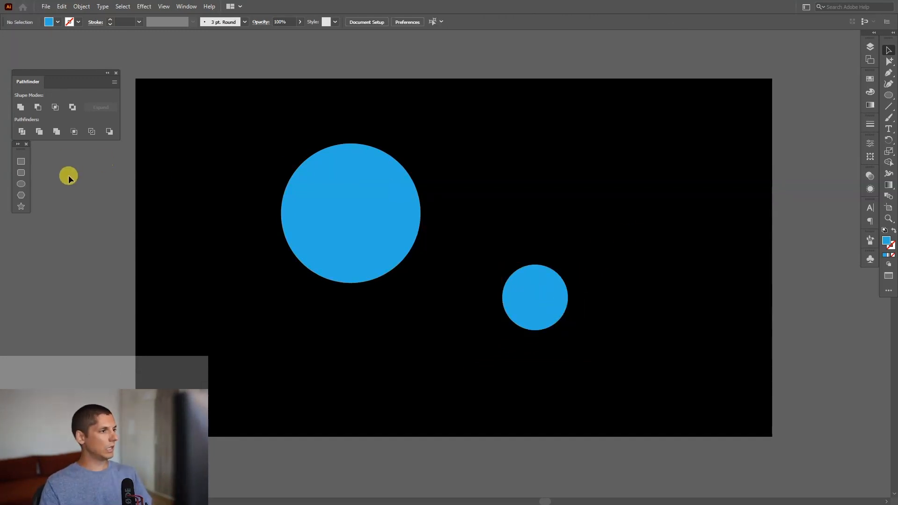
Draw a rectangle about 556 × 325 px from the large circle's centre to the small circle, overlapping both.
{"action": "left_click", "coordinate": [21, 159]}
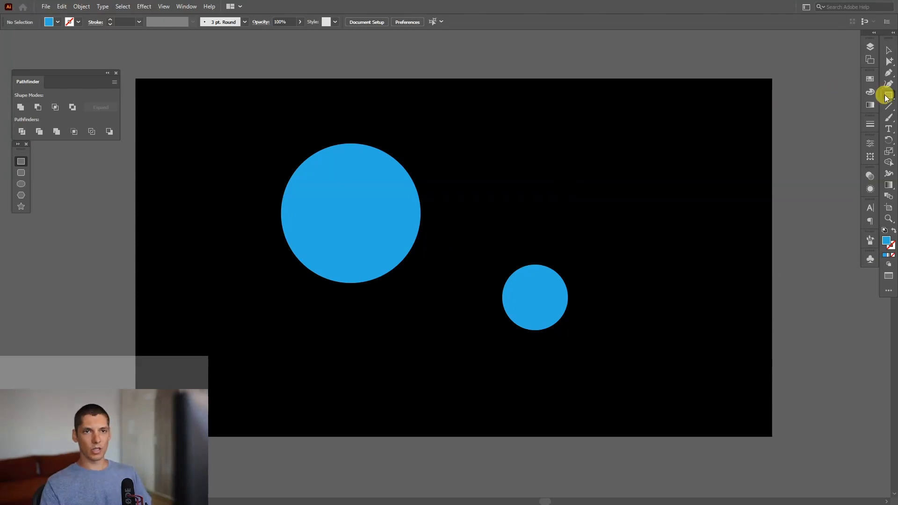
{"action": "left_click_drag", "start_coordinate": [888, 97], "coordinate": [837, 93]}
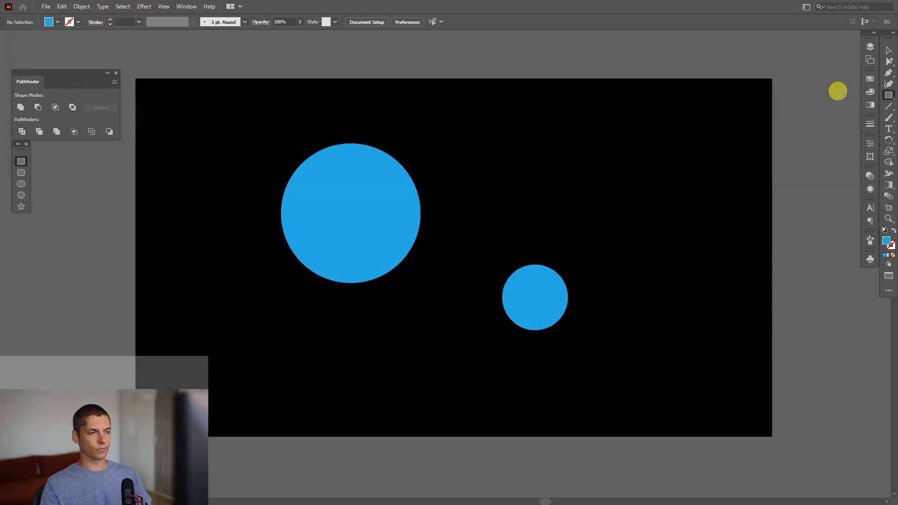
{"action": "left_click_drag", "start_coordinate": [351, 214], "coordinate": [534, 321]}
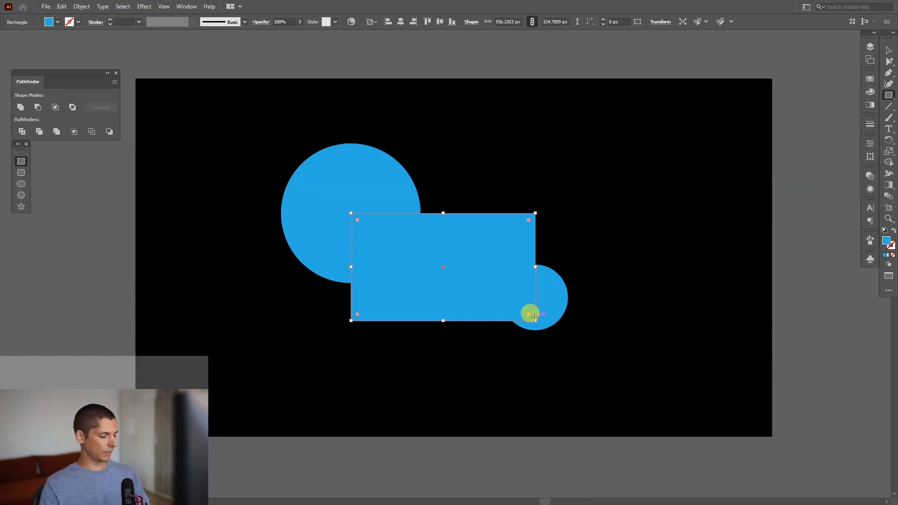
Round all four corners of the rectangle to a radius of about 31 px and fill it with white.
{"action": "key", "text": "a"}
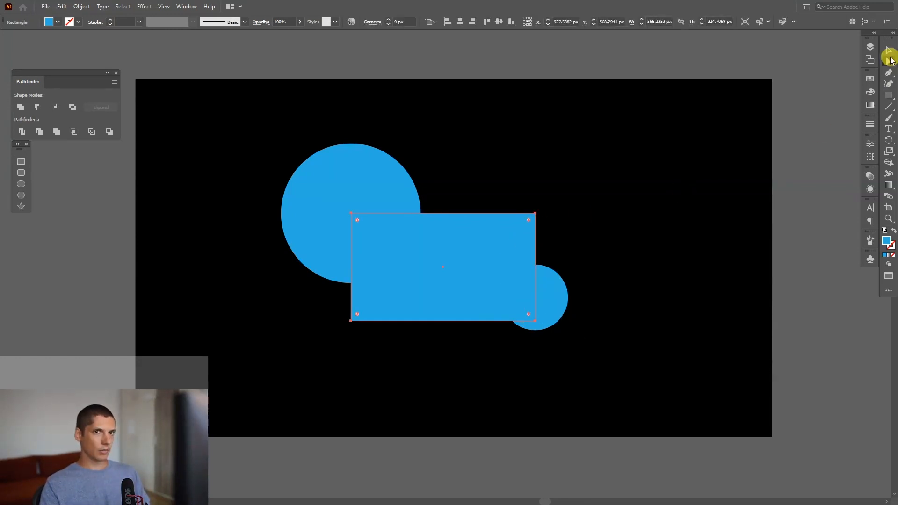
{"action": "left_click_drag", "start_coordinate": [890, 63], "coordinate": [841, 61]}
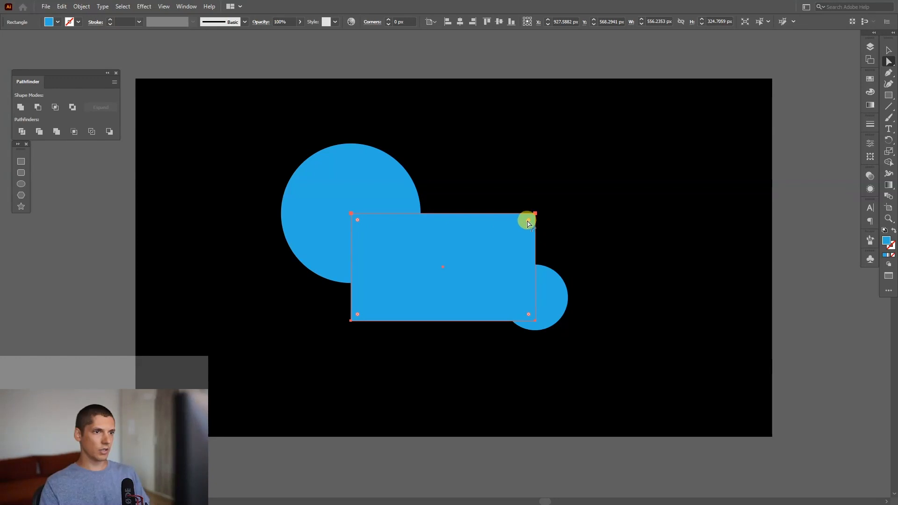
{"action": "left_click_drag", "start_coordinate": [527, 221], "coordinate": [525, 223]}
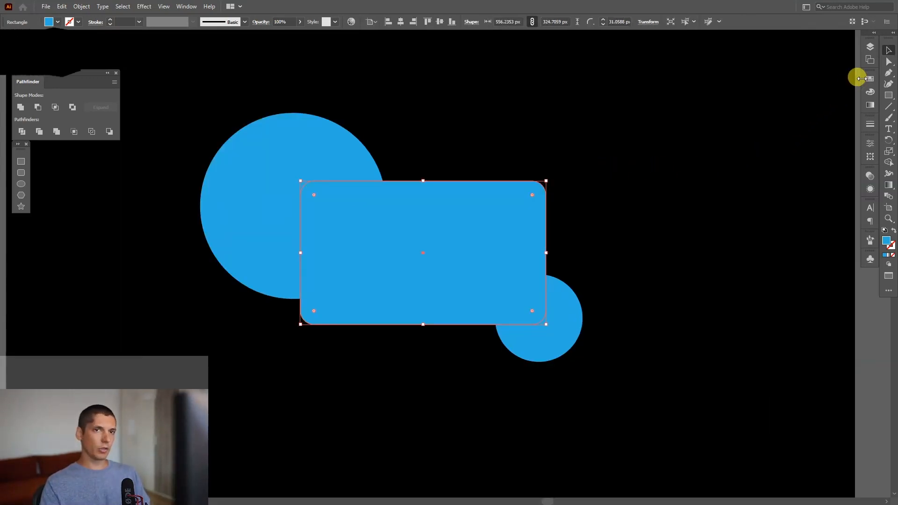
{"action": "left_click", "coordinate": [869, 79]}
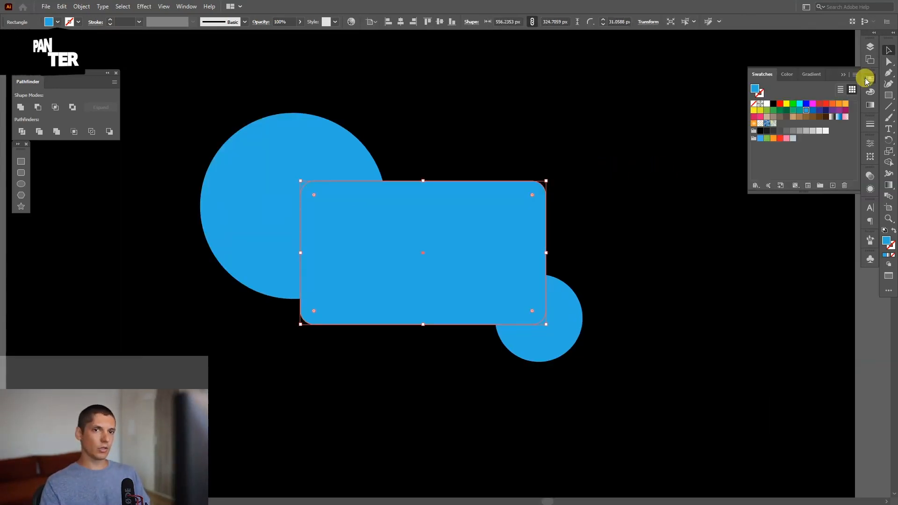
{"action": "left_click", "coordinate": [767, 103]}
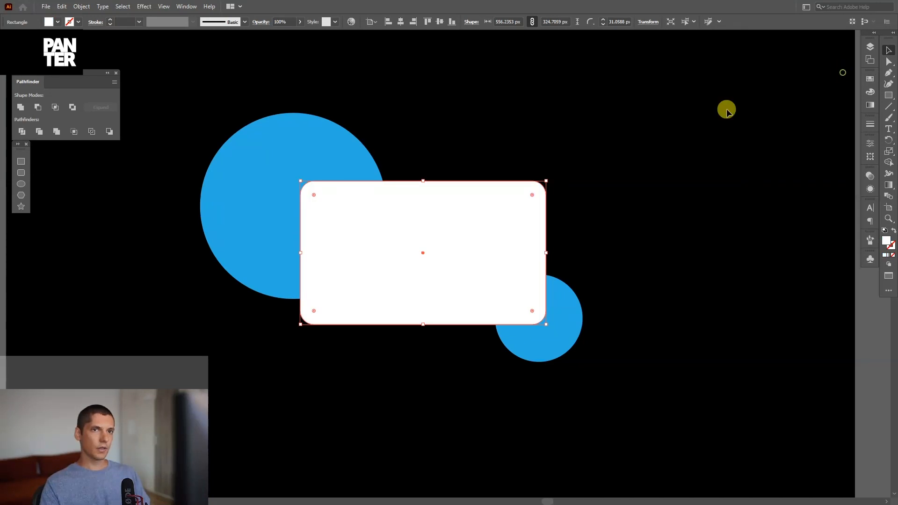
Apply the white-to-black linear gradient as the large circle's fill.
{"action": "left_click", "coordinate": [313, 150]}
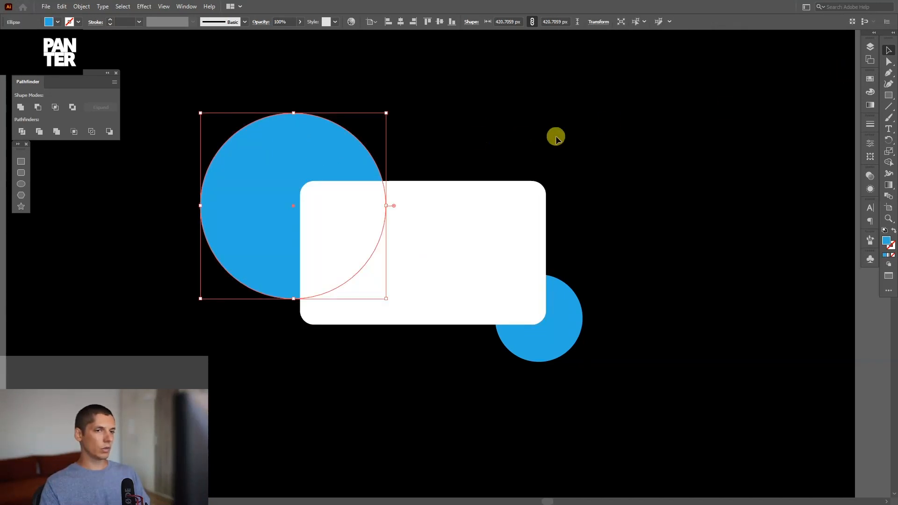
{"action": "left_click", "coordinate": [869, 105]}
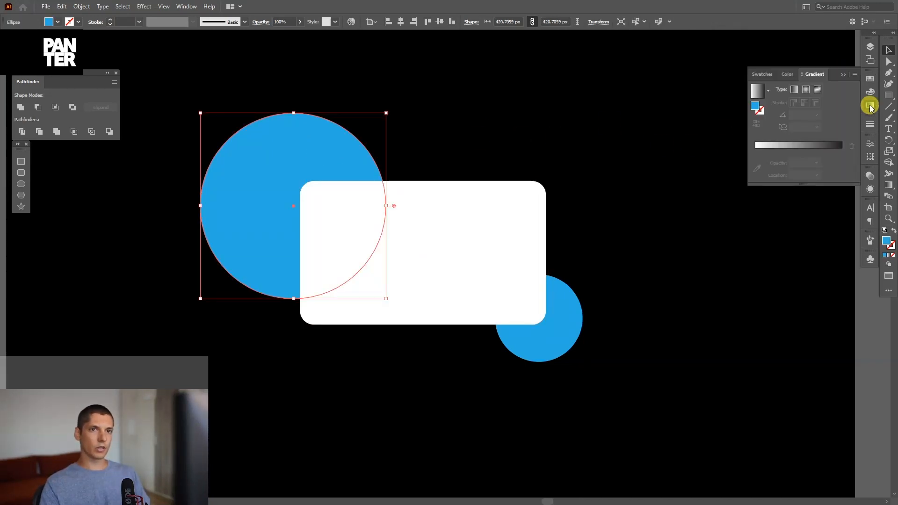
{"action": "left_click", "coordinate": [798, 147]}
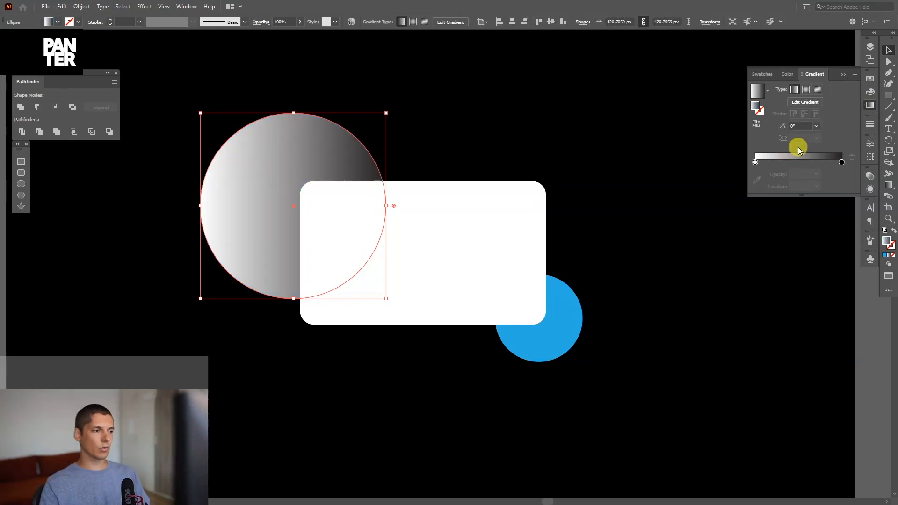
{"action": "left_click", "coordinate": [186, 6]}
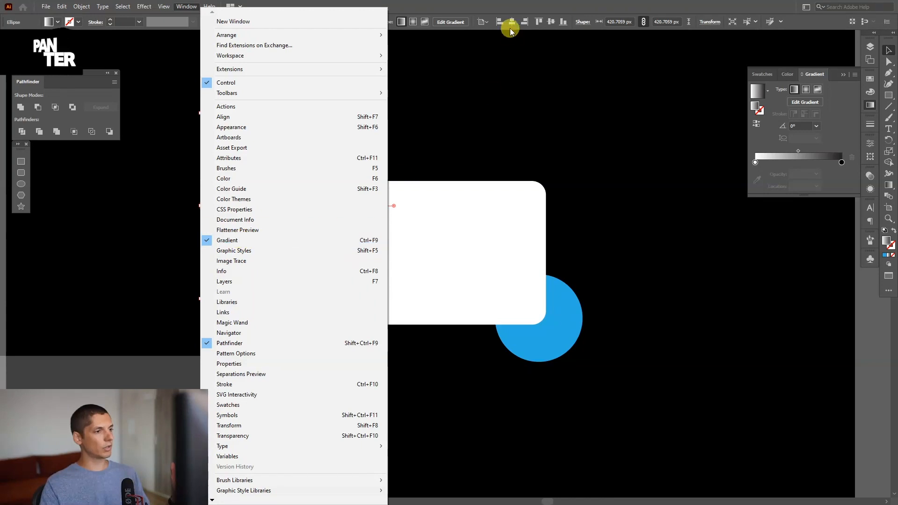
{"action": "left_click", "coordinate": [501, 8]}
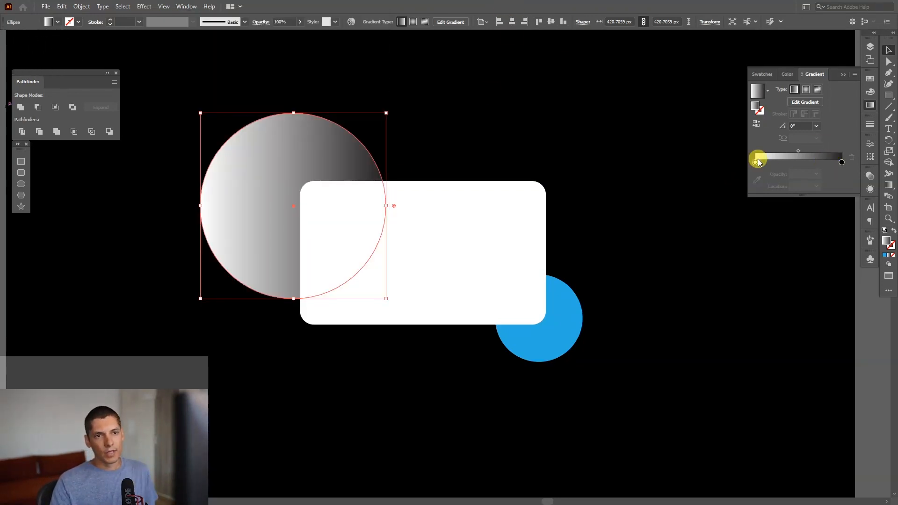
Recolour the large circle's gradient with an orange start stop and a magenta end stop from the swatches.
{"action": "left_click", "coordinate": [756, 163]}
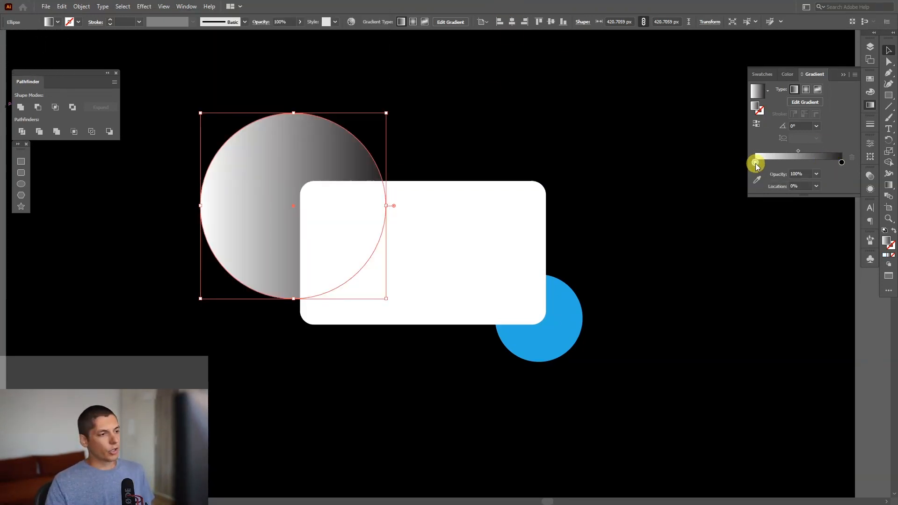
{"action": "double_click", "coordinate": [756, 164]}
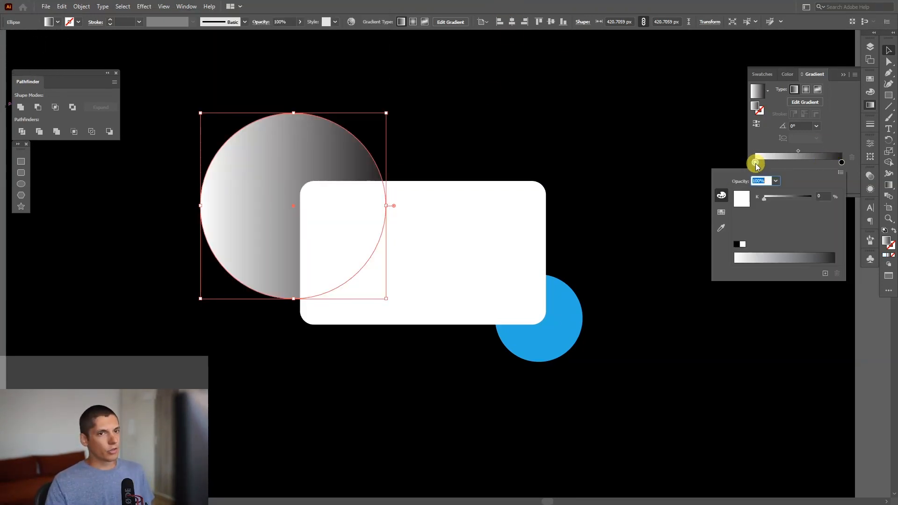
{"action": "left_click", "coordinate": [721, 213]}
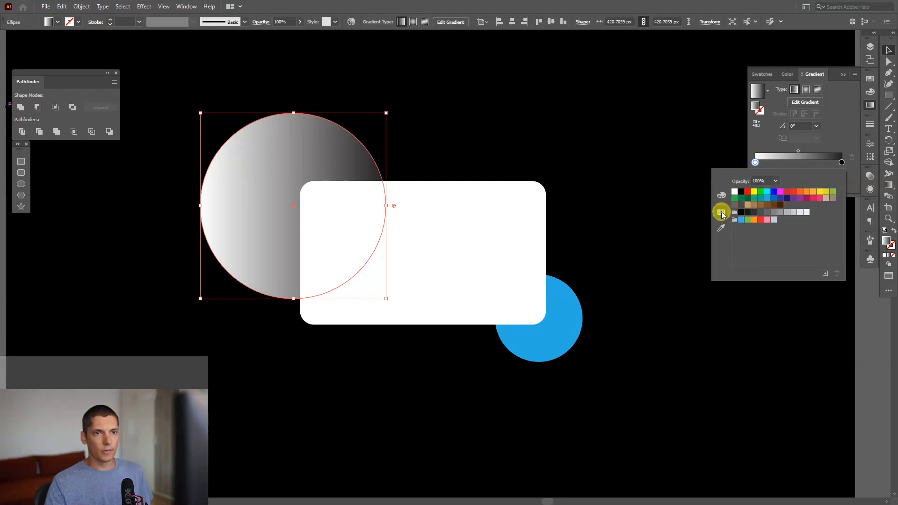
{"action": "left_click", "coordinate": [800, 199]}
{"action": "double_click", "coordinate": [842, 162]}
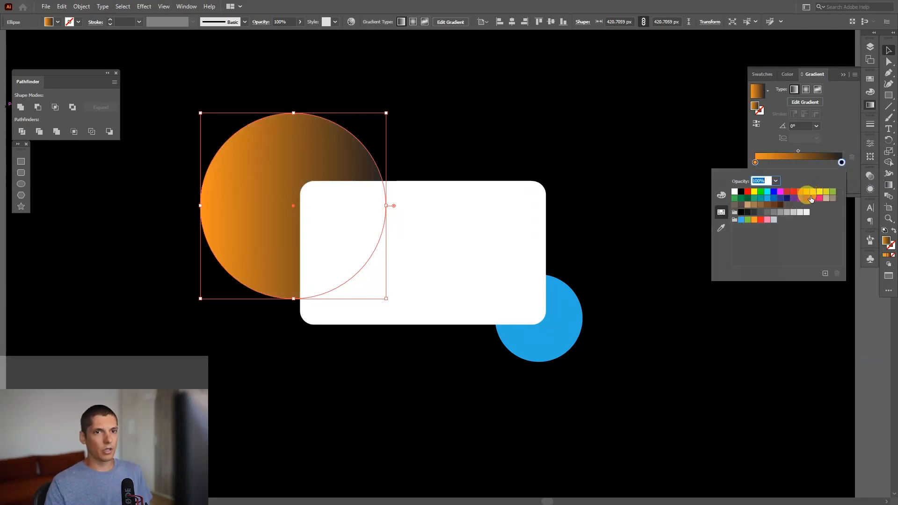
{"action": "left_click", "coordinate": [806, 204]}
{"action": "left_click", "coordinate": [619, 112]}
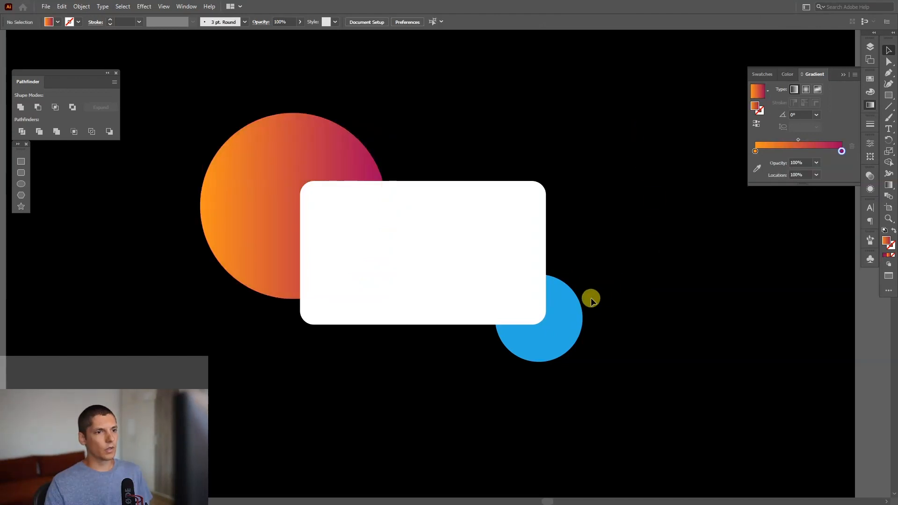
Fill the small circle with the linear gradient and change its start stop to light blue, keeping the magenta end.
{"action": "left_click", "coordinate": [571, 313]}
{"action": "left_click", "coordinate": [794, 146]}
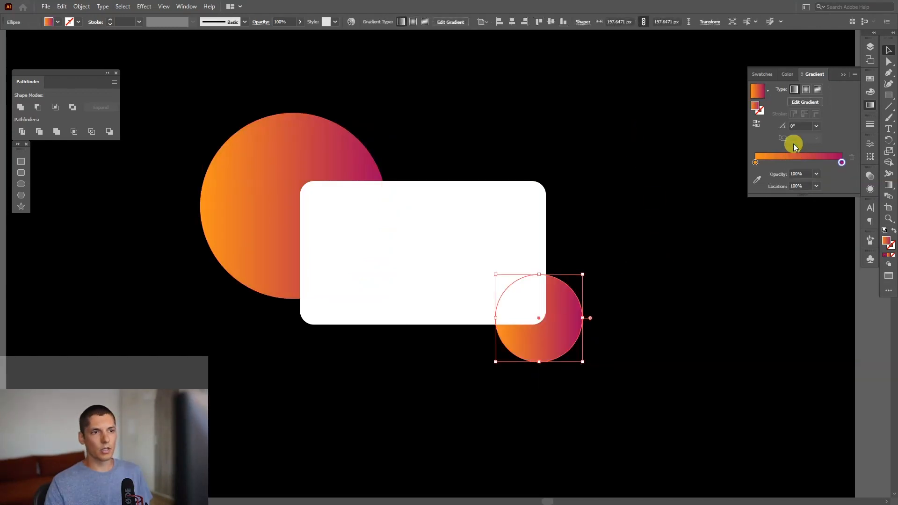
{"action": "double_click", "coordinate": [755, 163]}
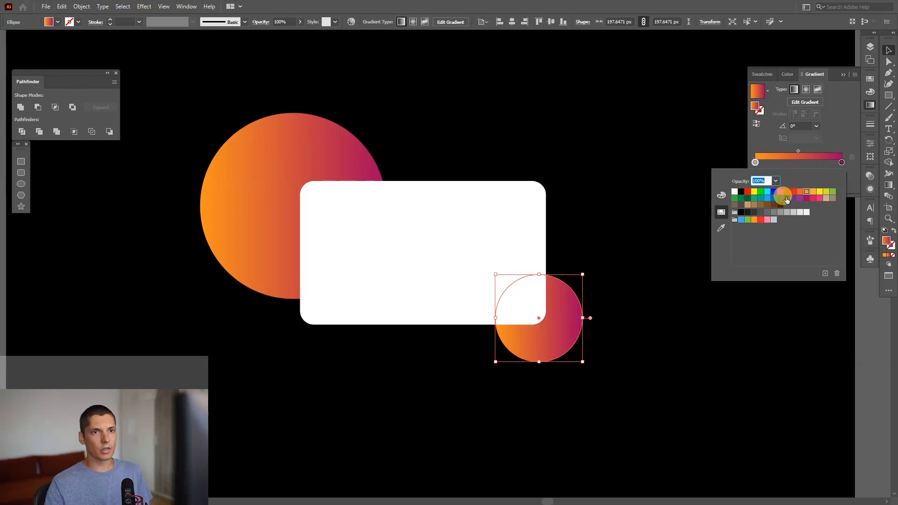
{"action": "left_click", "coordinate": [767, 199]}
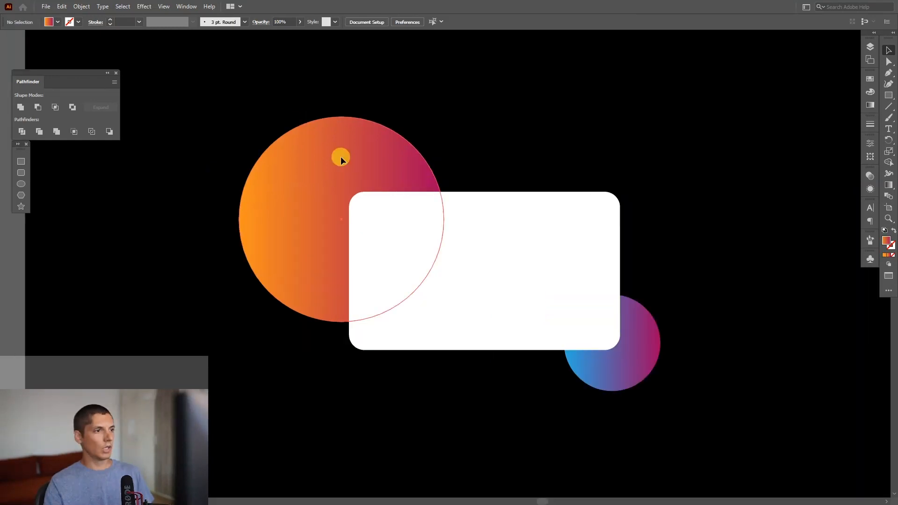
Shift the large circle slightly up and toward the white card, and enlarge the small circle slightly.
{"action": "left_click_drag", "start_coordinate": [341, 157], "coordinate": [360, 146]}
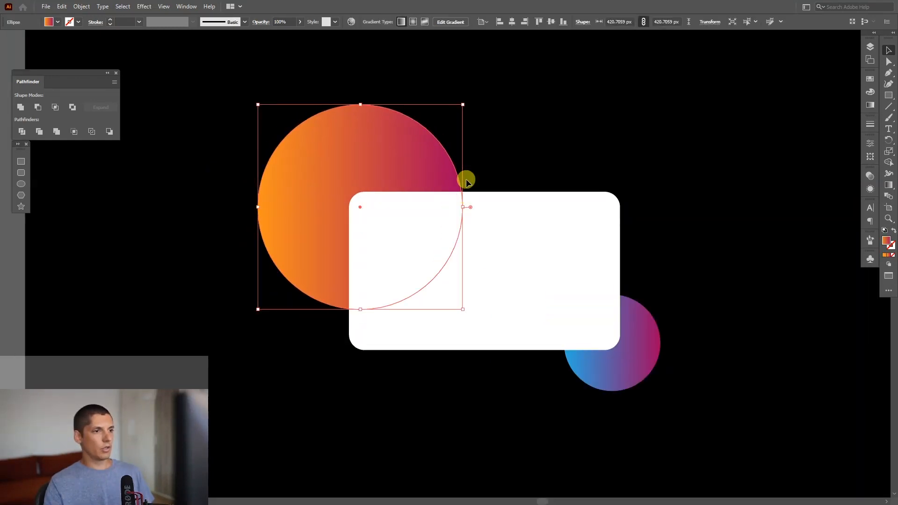
{"action": "left_click", "coordinate": [636, 342]}
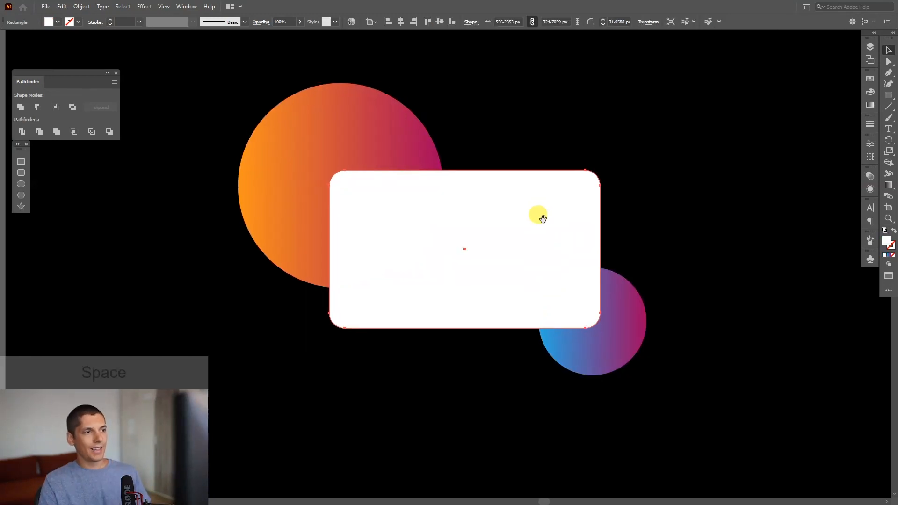
Convert the rounded white card into a plain path with the Pathfinder's Unite mode.
{"action": "left_click", "coordinate": [332, 226]}
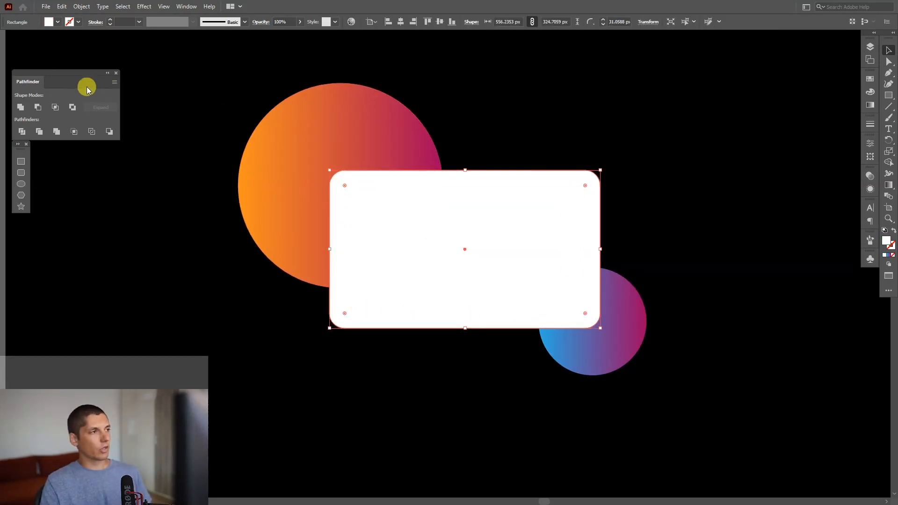
{"action": "left_click", "coordinate": [21, 108]}
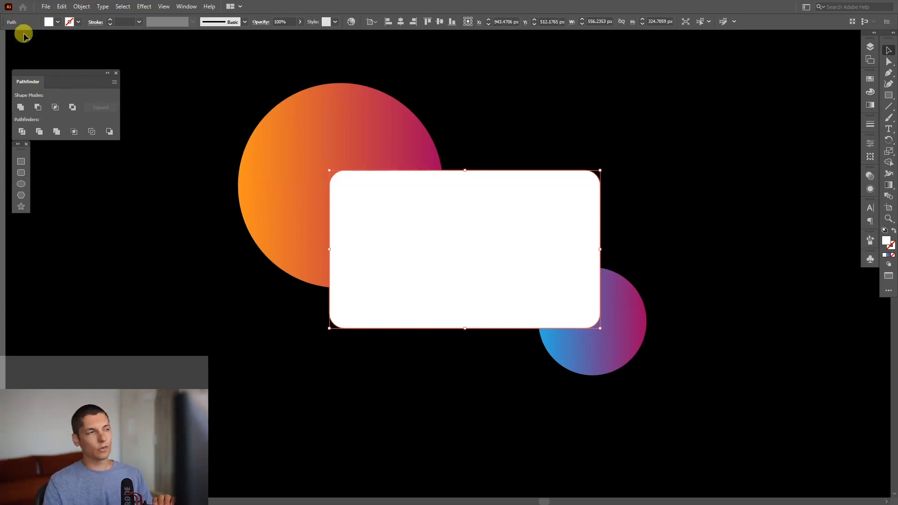
{"action": "left_click", "coordinate": [178, 6]}
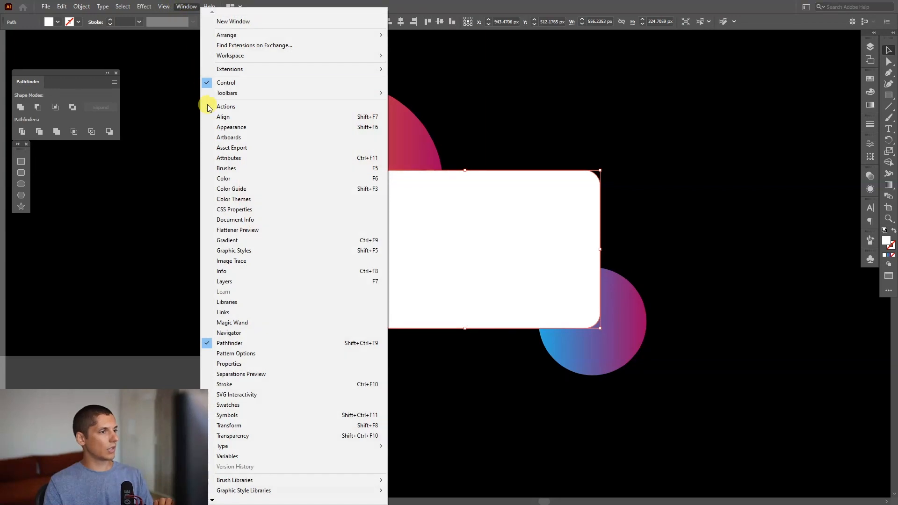
{"action": "left_click", "coordinate": [239, 344]}
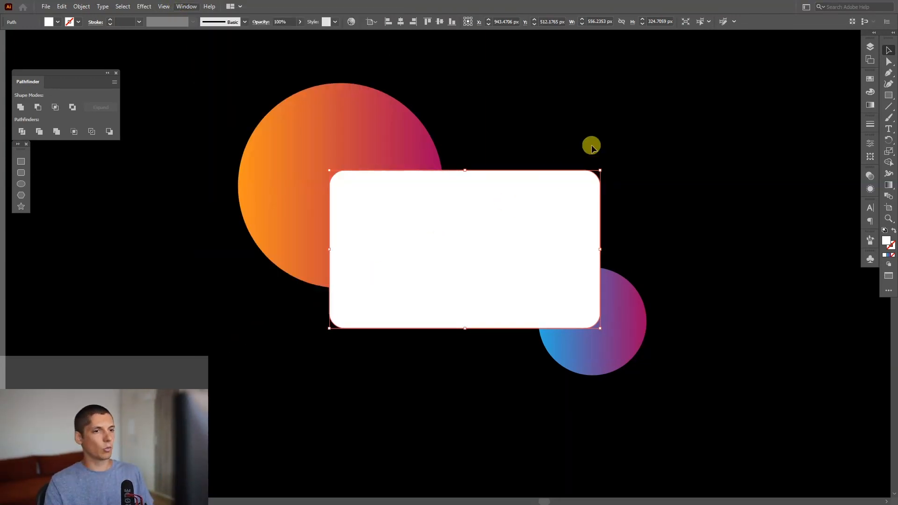
{"action": "left_click", "coordinate": [610, 105]}
{"action": "left_click_drag", "start_coordinate": [429, 124], "coordinate": [535, 86]}
{"action": "key", "text": "ctrl+z"}
Copy both circles and the white card, and paste the copies in front of the originals in the same place.
{"action": "left_click_drag", "start_coordinate": [708, 132], "coordinate": [263, 378]}
{"action": "key", "text": "ctrl"}
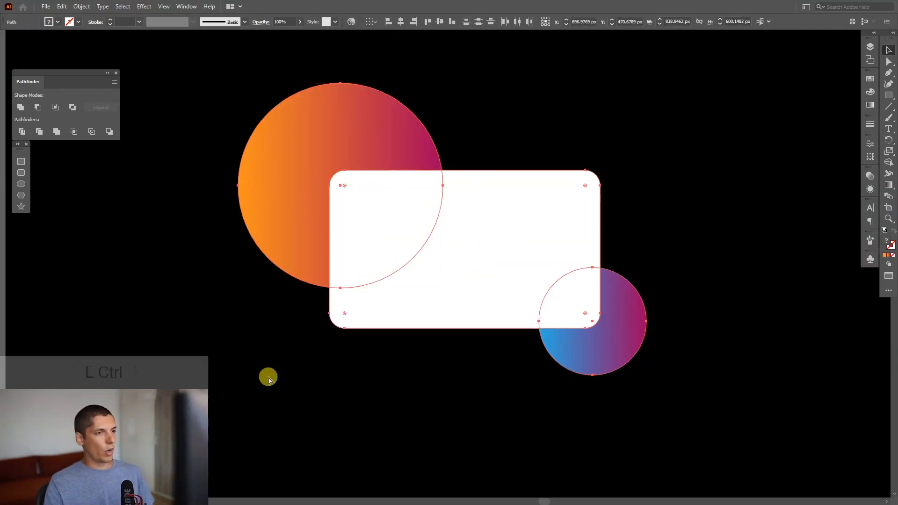
{"action": "left_click_drag", "start_coordinate": [447, 199], "coordinate": [591, 165]}
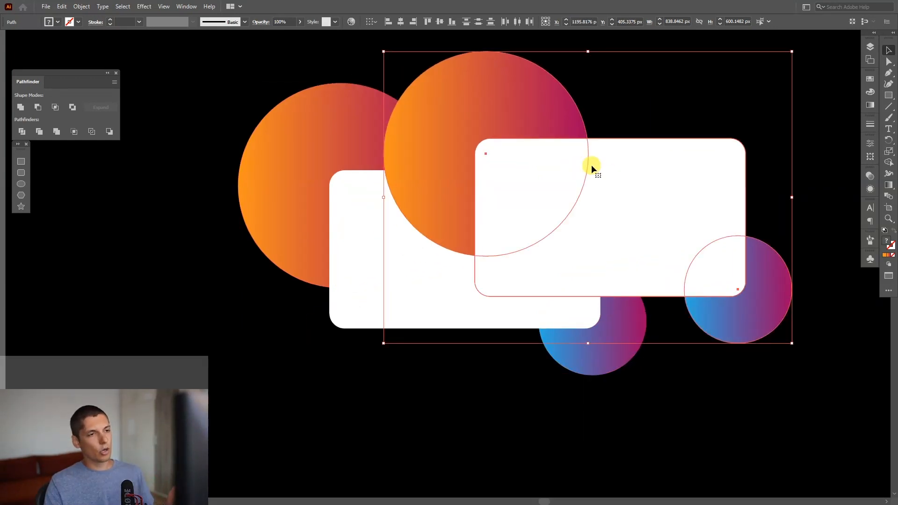
{"action": "key", "text": "ctrl+z"}
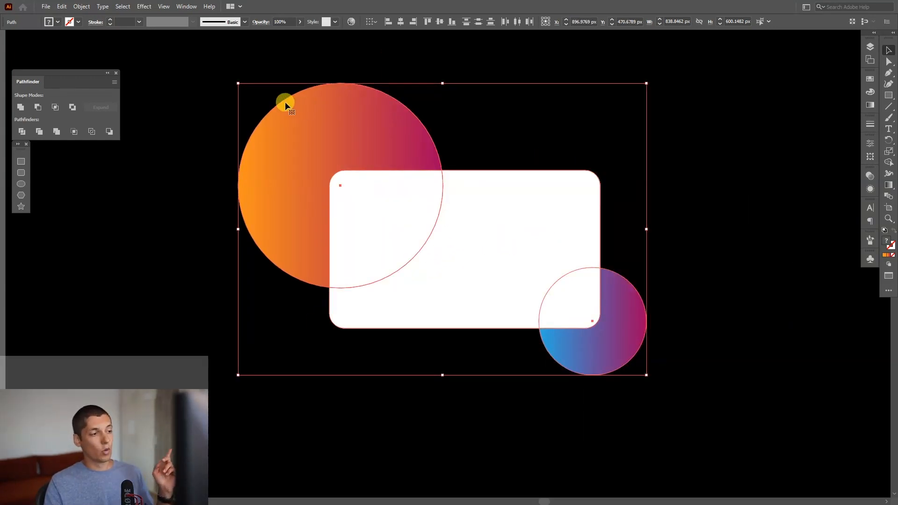
{"action": "left_click", "coordinate": [61, 6]}
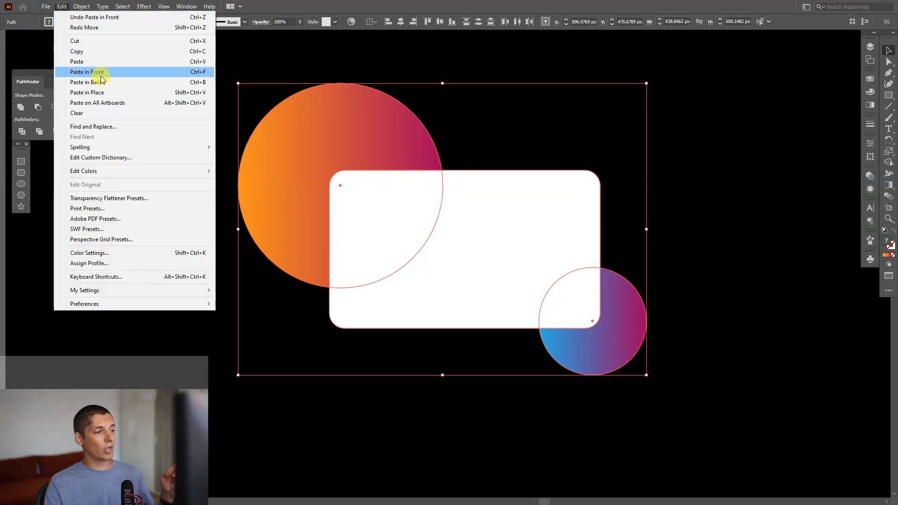
{"action": "left_click", "coordinate": [201, 70]}
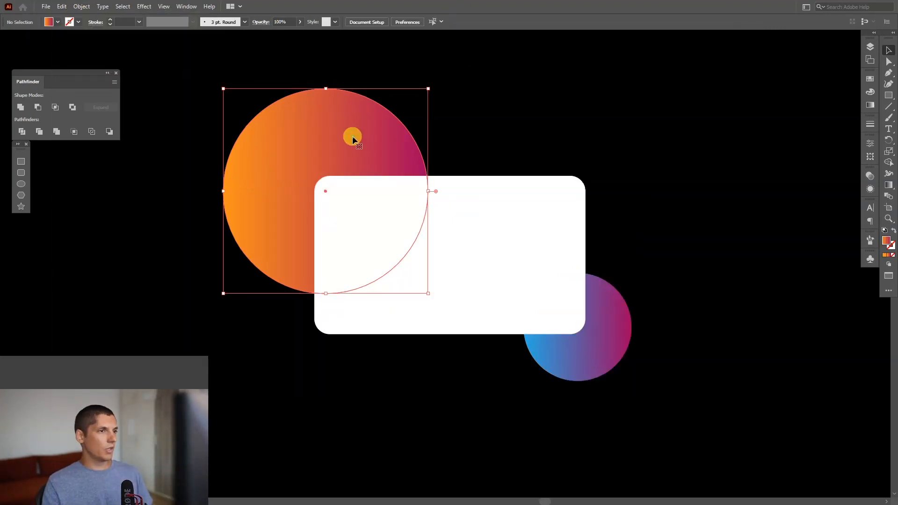
Apply a Gaussian Blur with a radius of about 17 px to the front copies of the large and small circles.
{"action": "scroll", "coordinate": [413, 128], "scroll_direction": "right", "scroll_amount": 2}
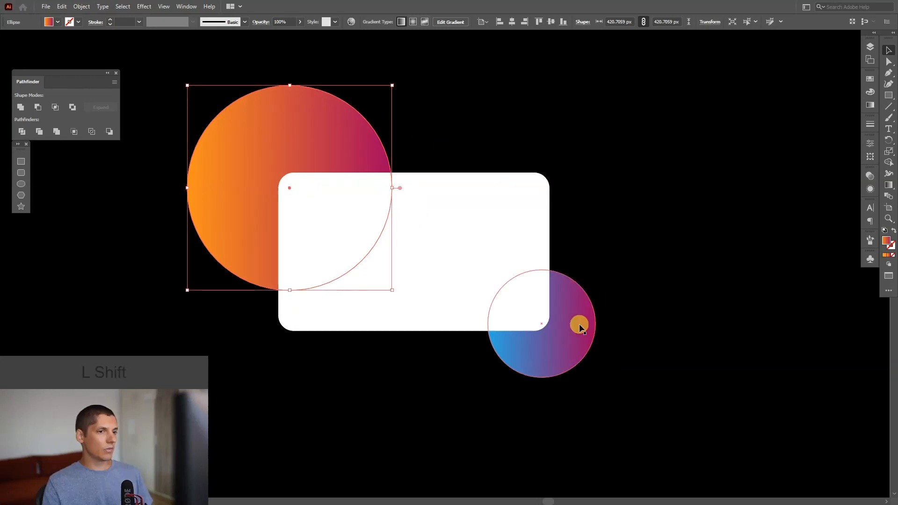
{"action": "left_click", "coordinate": [579, 325], "text": "shift"}
{"action": "left_click", "coordinate": [617, 301]}
{"action": "left_click", "coordinate": [590, 315]}
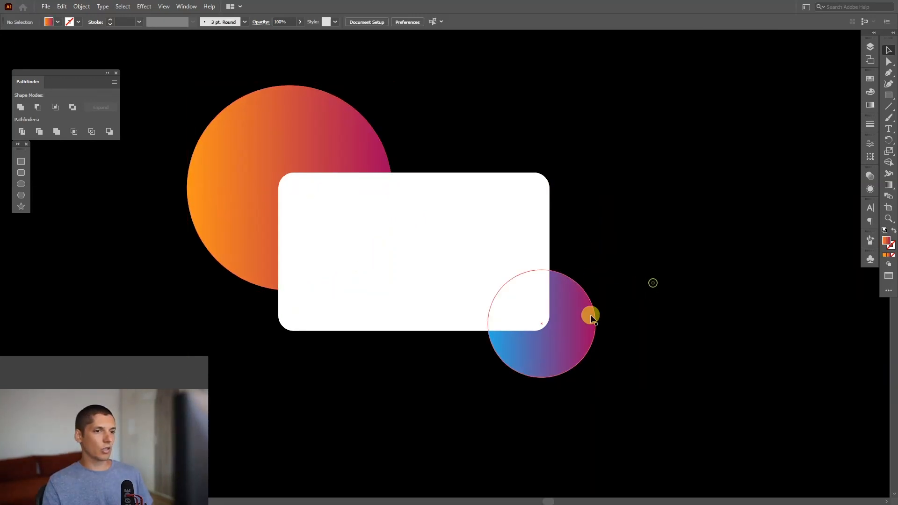
{"action": "left_click", "coordinate": [294, 134], "text": "shift"}
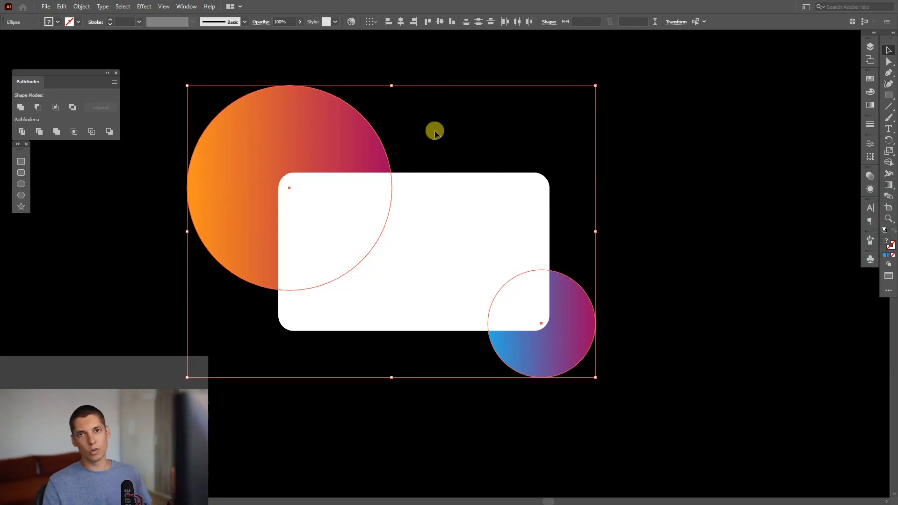
{"action": "left_click", "coordinate": [144, 7]}
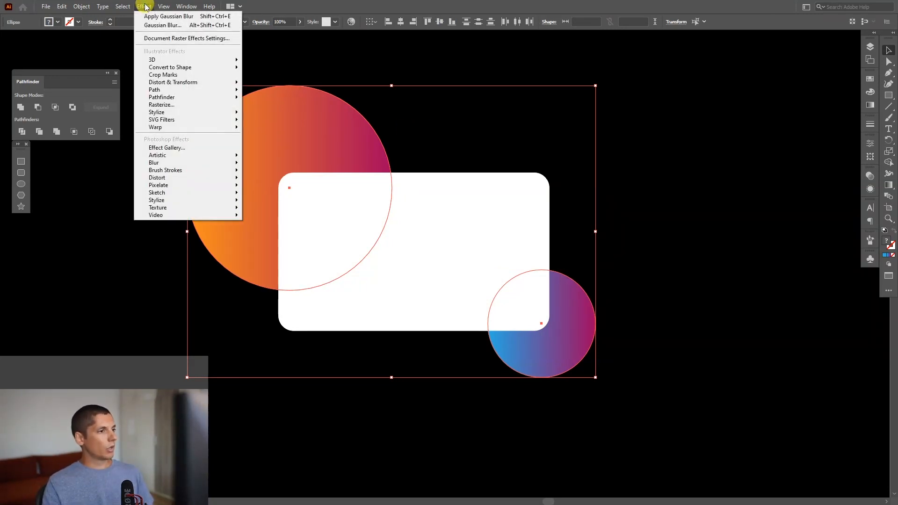
{"action": "mouse_move", "coordinate": [176, 165]}
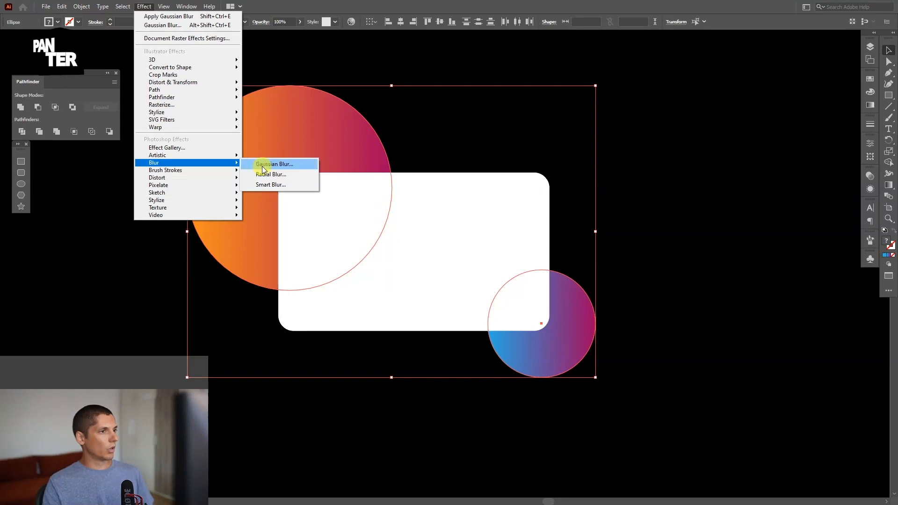
{"action": "left_click", "coordinate": [290, 168]}
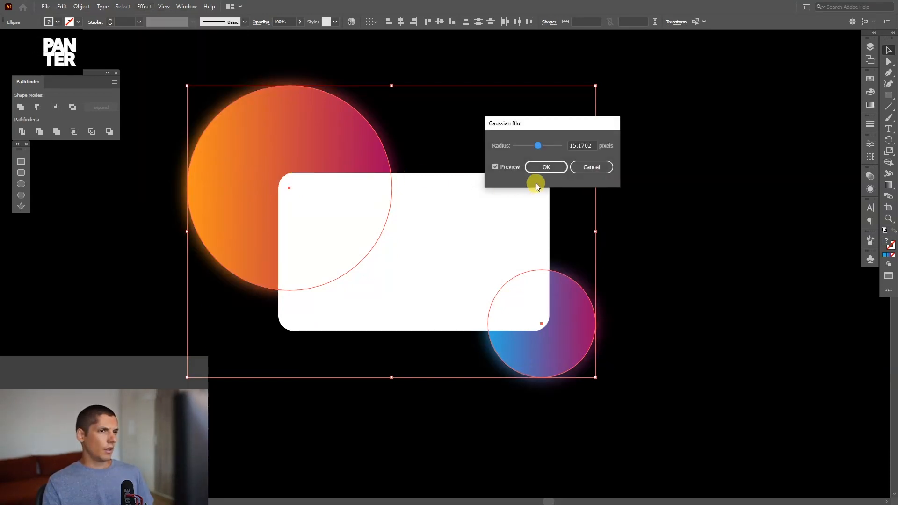
{"action": "left_click_drag", "start_coordinate": [540, 146], "coordinate": [544, 147]}
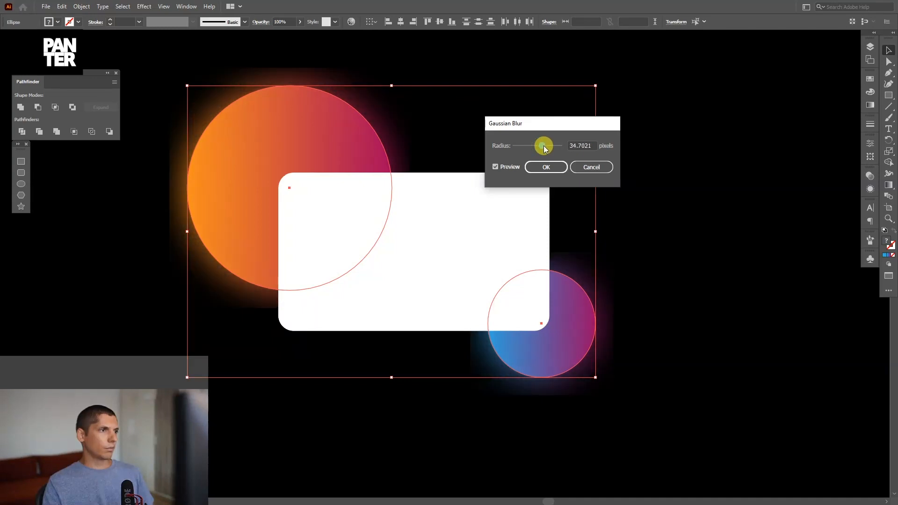
{"action": "left_click_drag", "start_coordinate": [546, 149], "coordinate": [547, 146]}
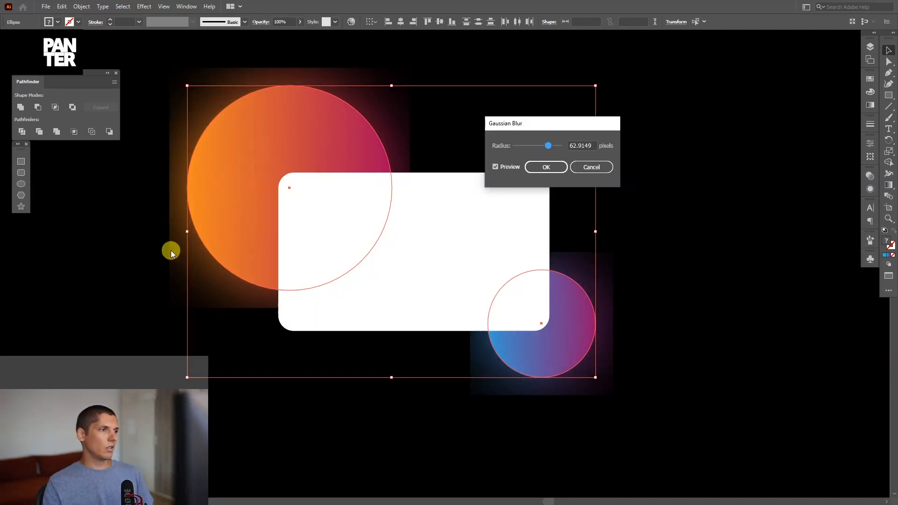
{"action": "left_click_drag", "start_coordinate": [542, 149], "coordinate": [541, 148]}
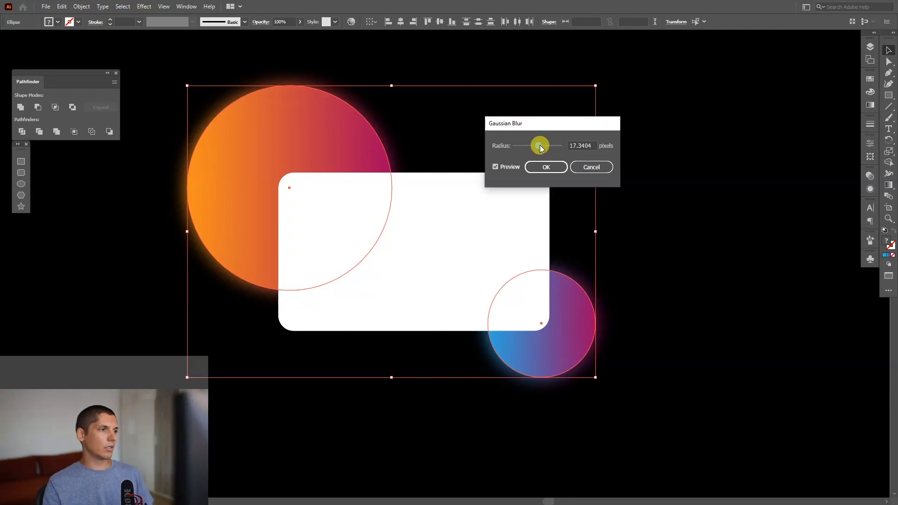
{"action": "left_click", "coordinate": [546, 167]}
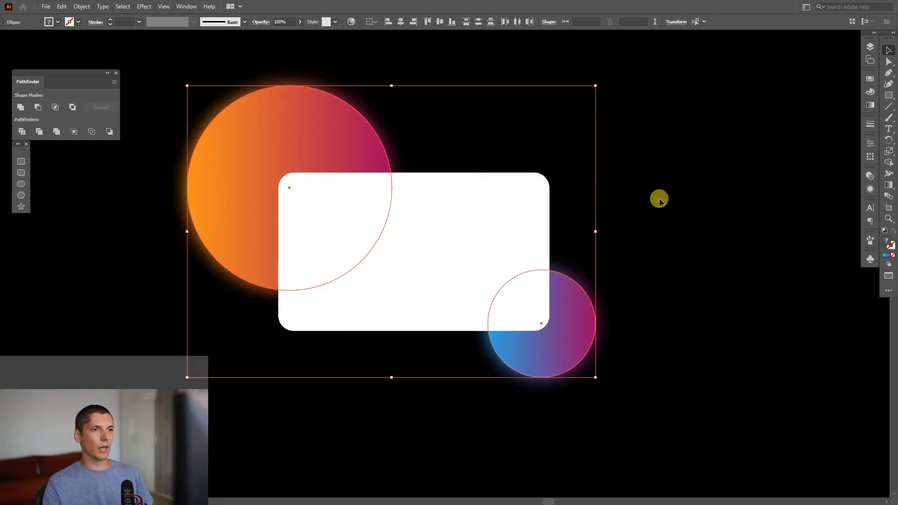
{"action": "left_click", "coordinate": [719, 202]}
Scale all the circles and cards down proportionally together about their centre, to a bit over half their size.
{"action": "scroll", "coordinate": [648, 196], "scroll_direction": "down", "scroll_amount": 3}
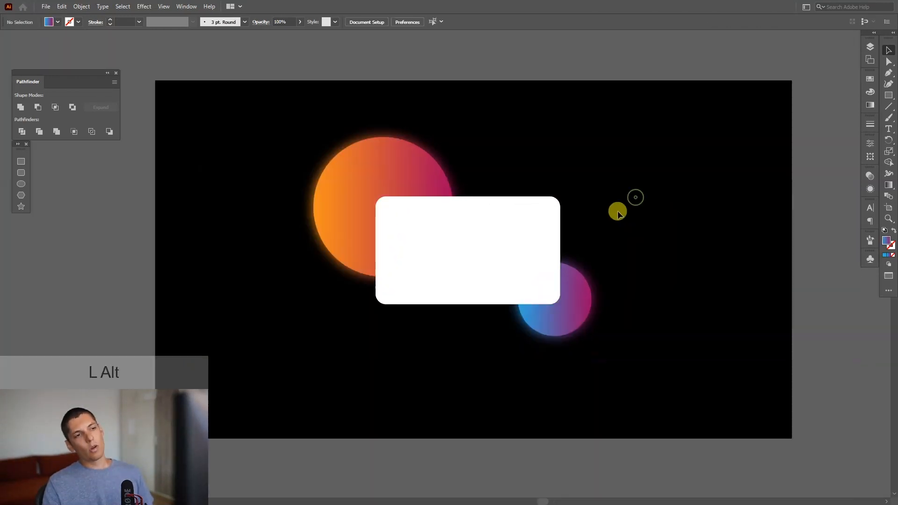
{"action": "scroll", "coordinate": [563, 215], "scroll_direction": "up", "scroll_amount": 1}
{"action": "left_click_drag", "start_coordinate": [569, 208], "coordinate": [598, 198]}
{"action": "scroll", "coordinate": [603, 201], "scroll_direction": "up", "scroll_amount": 1}
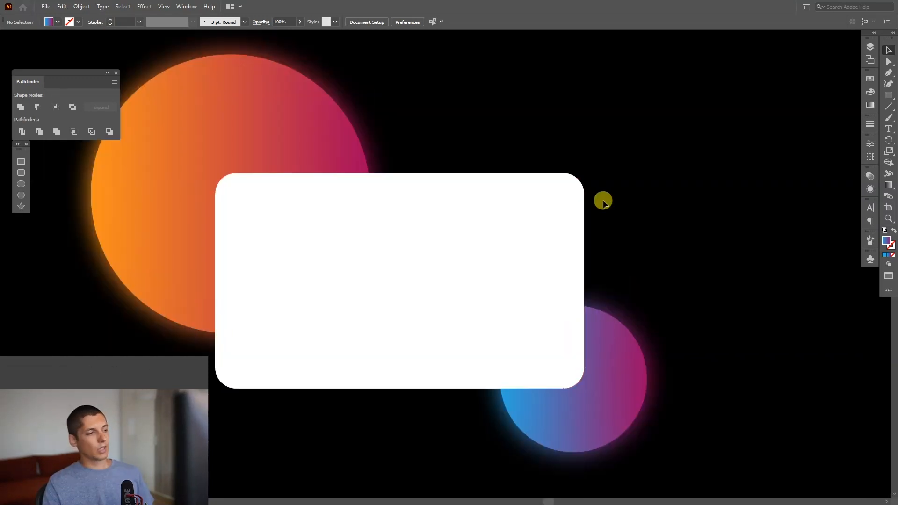
{"action": "scroll", "coordinate": [613, 200], "scroll_direction": "down", "scroll_amount": 2}
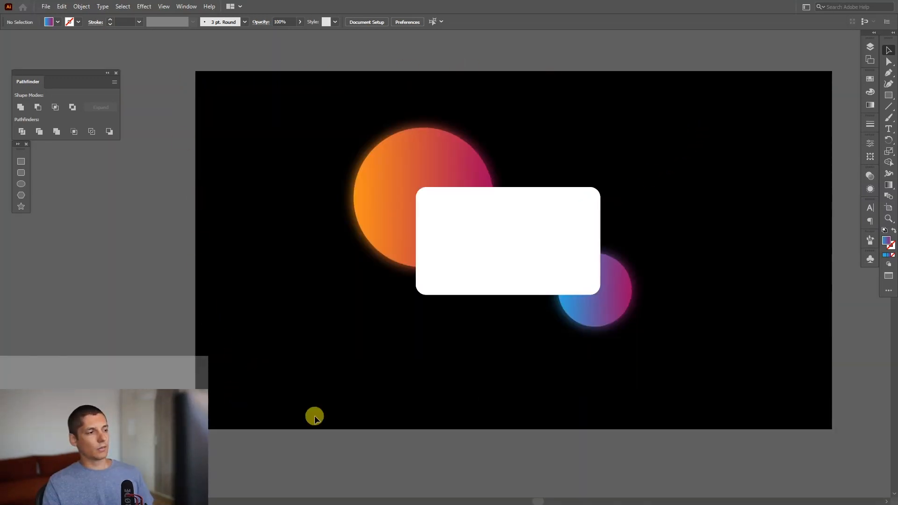
{"action": "scroll", "coordinate": [555, 275], "scroll_direction": "up", "scroll_amount": 1}
{"action": "scroll", "coordinate": [683, 201], "scroll_direction": "up", "scroll_amount": 1}
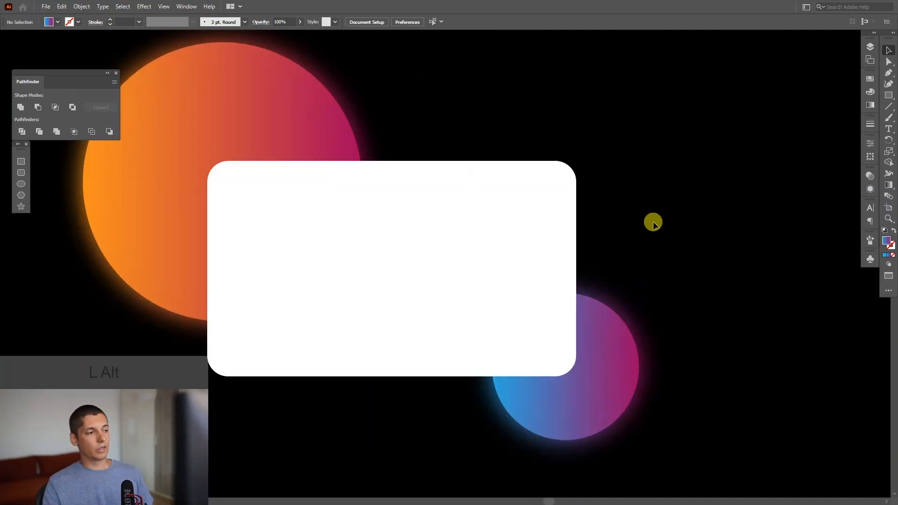
{"action": "left_click_drag", "start_coordinate": [689, 130], "coordinate": [135, 370]}
{"action": "left_click_drag", "start_coordinate": [236, 382], "coordinate": [238, 381]}
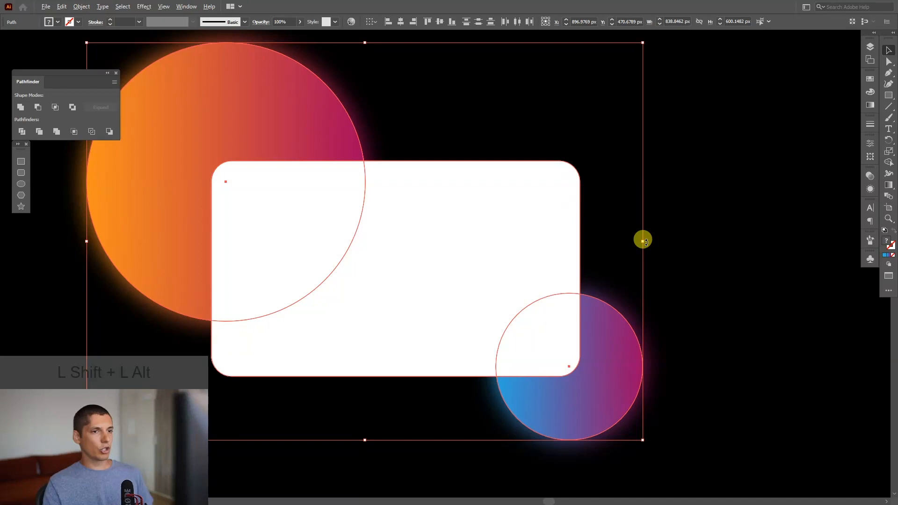
{"action": "left_click_drag", "start_coordinate": [641, 239], "coordinate": [518, 233]}
{"action": "left_click", "coordinate": [627, 235]}
Try moving the large blurred circle away from the card and shrinking it, and undo these changes.
{"action": "scroll", "coordinate": [178, 178], "scroll_direction": "up", "scroll_amount": 3}
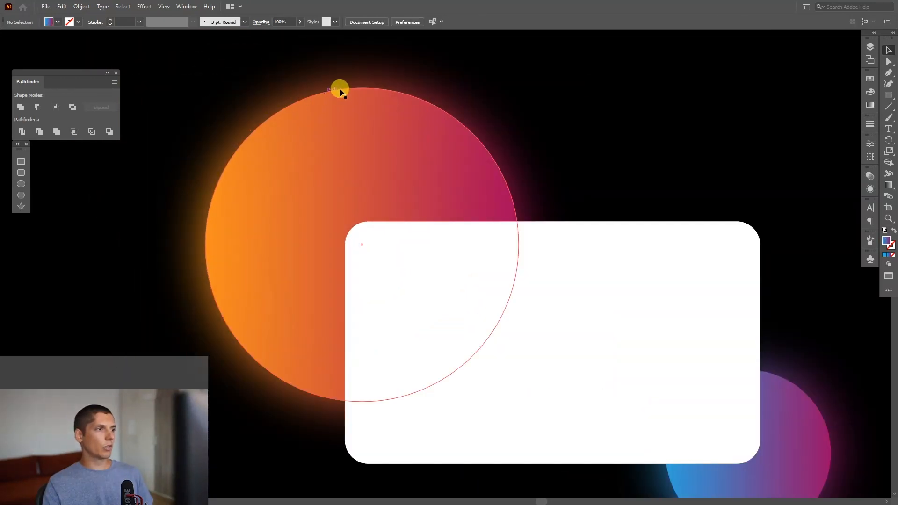
{"action": "scroll", "coordinate": [167, 265], "scroll_direction": "down", "scroll_amount": 3}
{"action": "scroll", "coordinate": [442, 155], "scroll_direction": "up", "scroll_amount": 2}
{"action": "left_click_drag", "start_coordinate": [400, 197], "coordinate": [232, 164]}
{"action": "scroll", "coordinate": [475, 122], "scroll_direction": "down", "scroll_amount": 2}
{"action": "left_click_drag", "start_coordinate": [260, 195], "coordinate": [209, 194]}
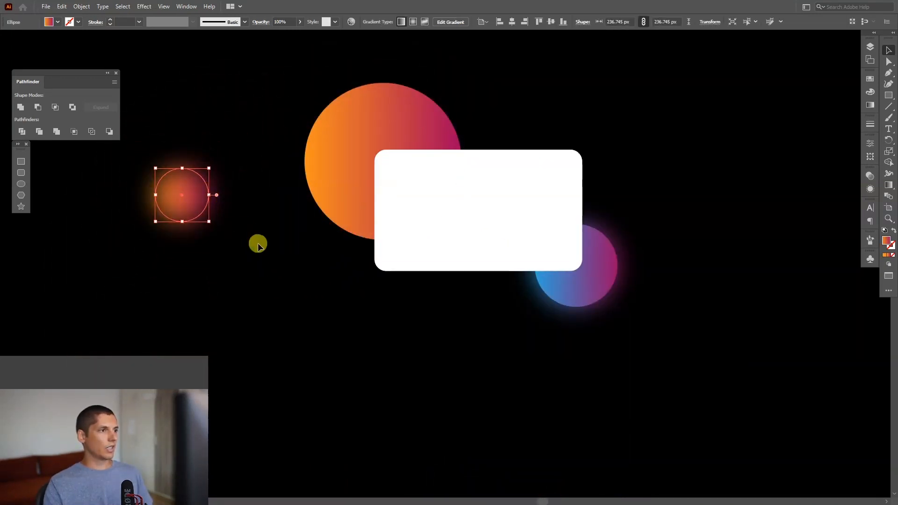
{"action": "left_click", "coordinate": [264, 249]}
{"action": "key", "text": "ctrl+z"}
{"action": "key", "text": "ctrl+z"}
{"action": "key", "text": "ctrl+z"}
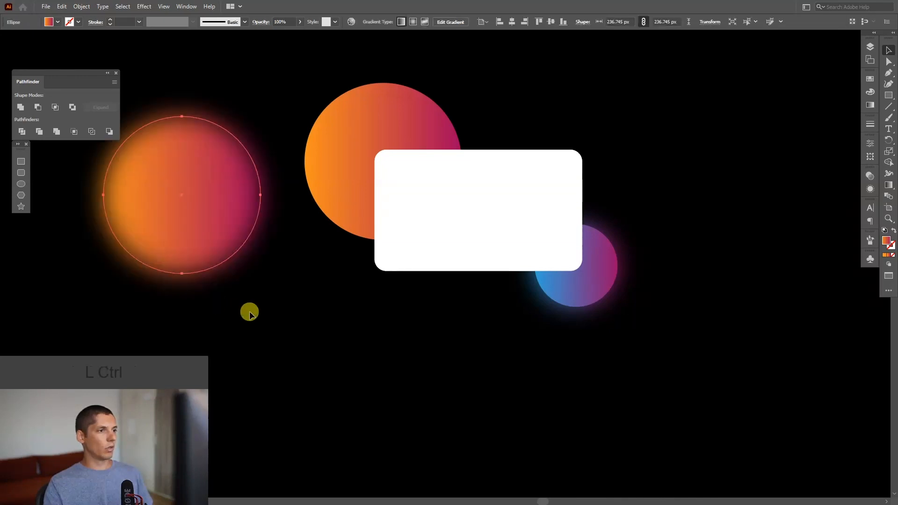
{"action": "left_click_drag", "start_coordinate": [294, 248], "coordinate": [236, 274]}
{"action": "scroll", "coordinate": [296, 305], "scroll_direction": "up", "scroll_amount": 1}
{"action": "left_click_drag", "start_coordinate": [297, 292], "coordinate": [283, 335]}
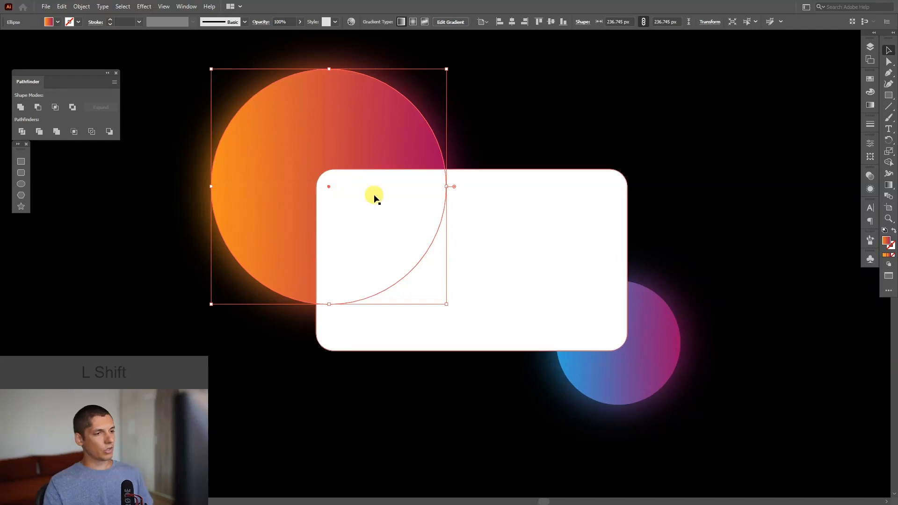
Make a clipping mask from the front card that clips the blurred copies of both circles.
{"action": "left_click", "coordinate": [513, 209], "text": "shift"}
{"action": "left_click", "coordinate": [644, 336], "text": "shift"}
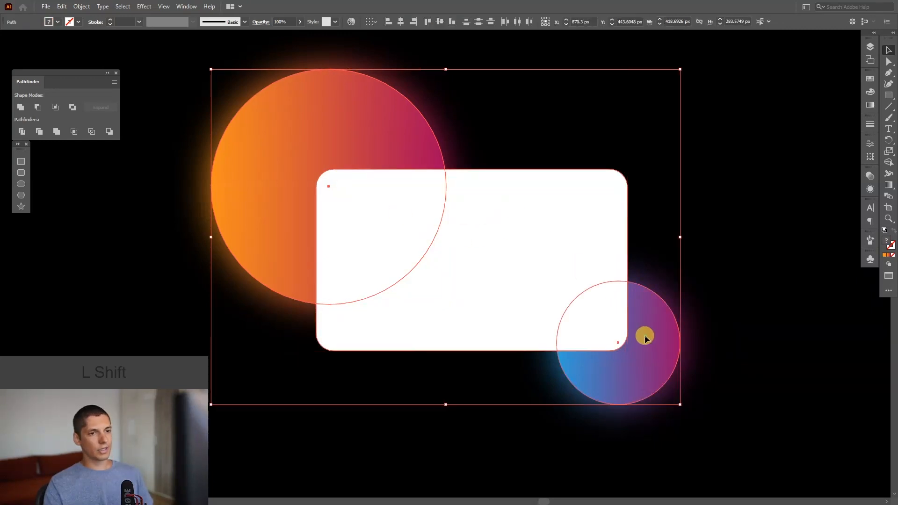
{"action": "right_click", "coordinate": [480, 206]}
{"action": "left_click", "coordinate": [517, 309]}
{"action": "left_click", "coordinate": [583, 110]}
{"action": "left_click_drag", "start_coordinate": [583, 110], "coordinate": [564, 100]}
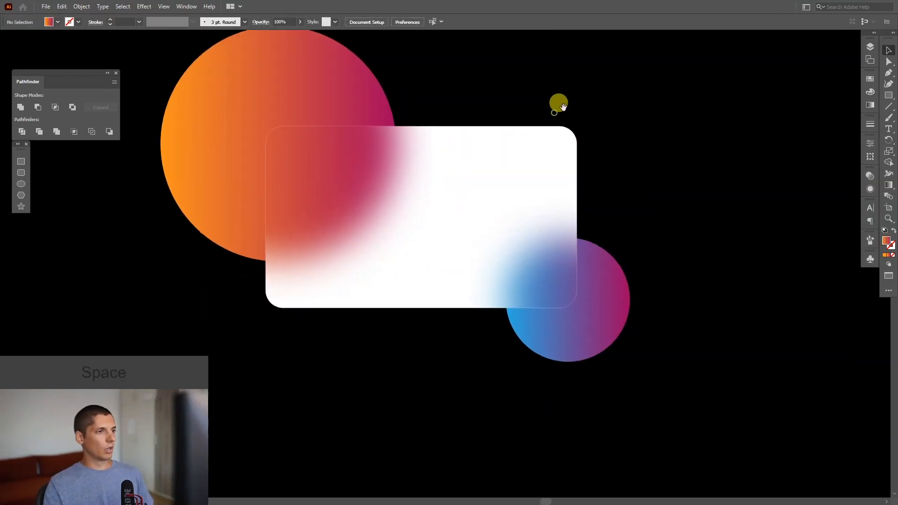
Fill the white card behind the clipped blur with black sampled from the background using the Eyedropper.
{"action": "left_click_drag", "start_coordinate": [554, 155], "coordinate": [694, 100]}
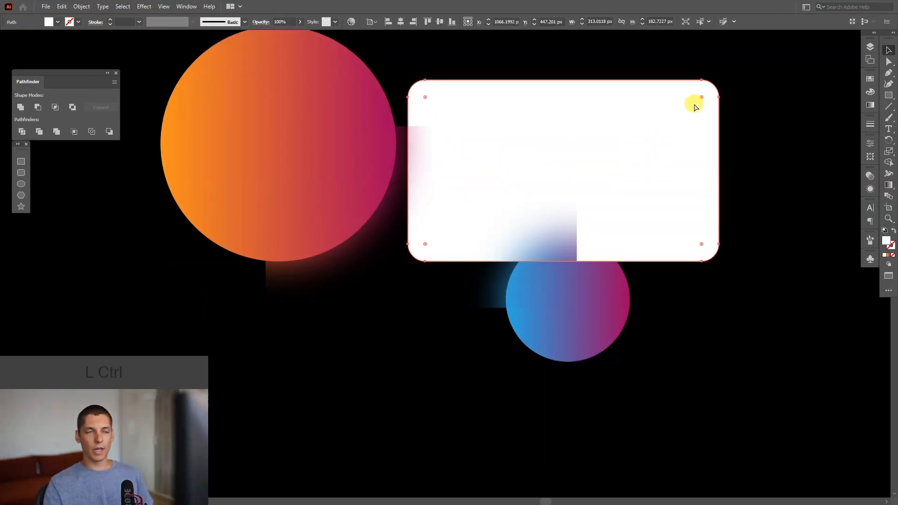
{"action": "key", "text": "ctrl+z"}
{"action": "key", "text": "i"}
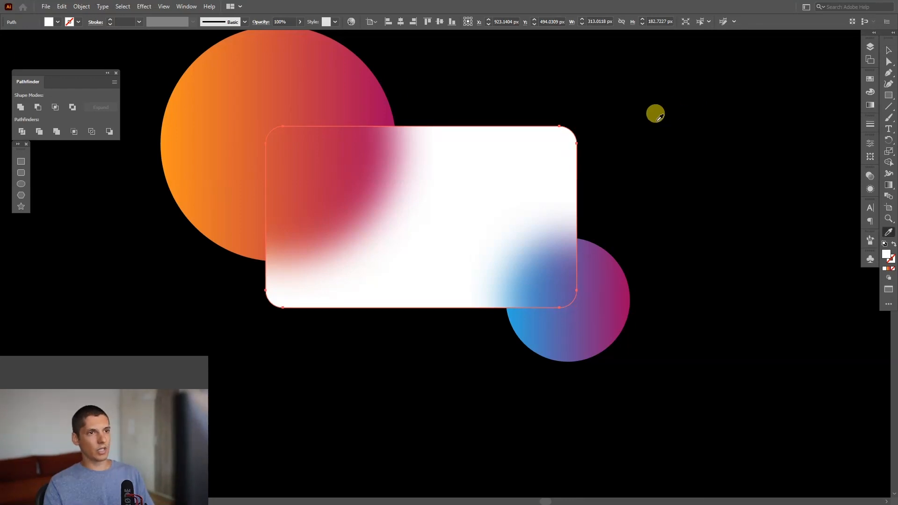
{"action": "left_click", "coordinate": [654, 114]}
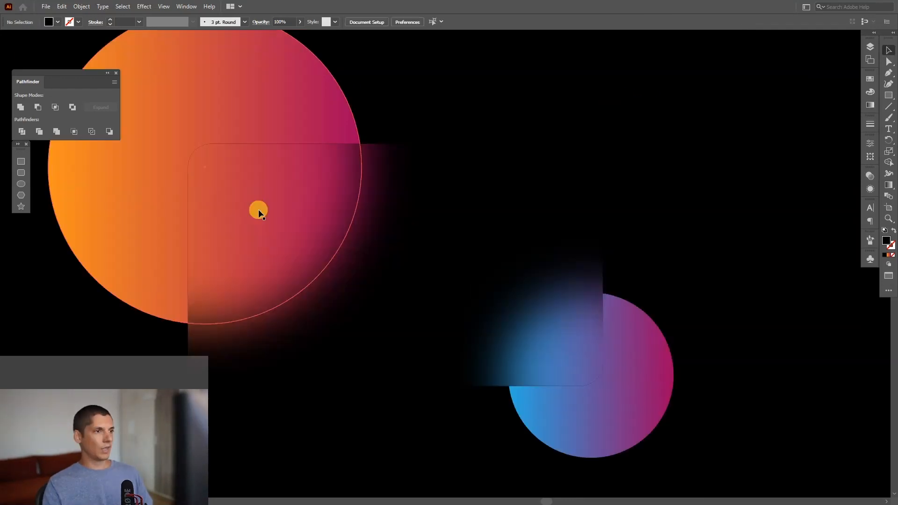
Apply the Grain texture effect to the clipped blur group with an intensity of 11.
{"action": "left_click_drag", "start_coordinate": [259, 212], "coordinate": [464, 119]}
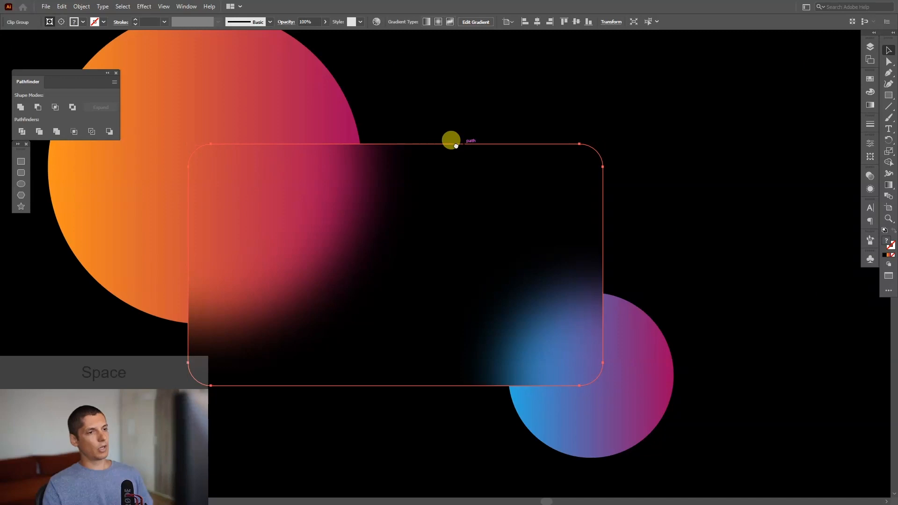
{"action": "left_click_drag", "start_coordinate": [451, 140], "coordinate": [469, 114]}
{"action": "left_click", "coordinate": [142, 6]}
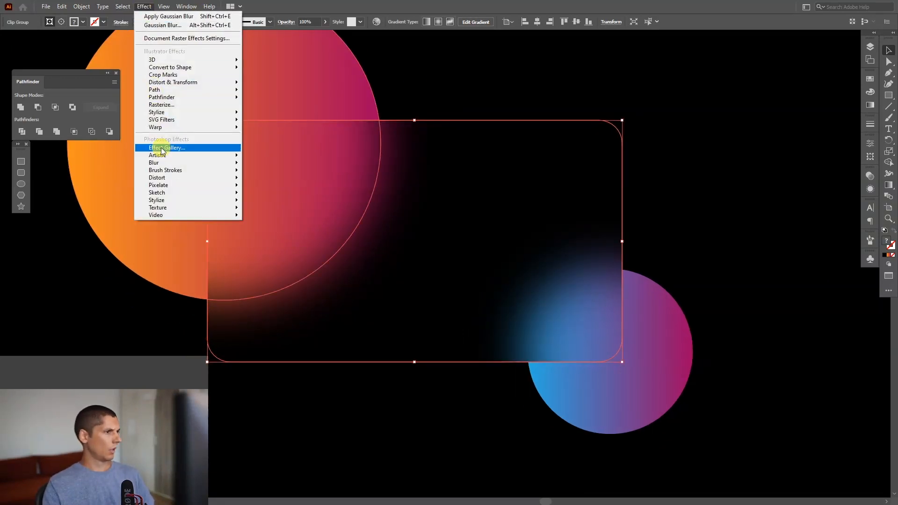
{"action": "mouse_move", "coordinate": [176, 213]}
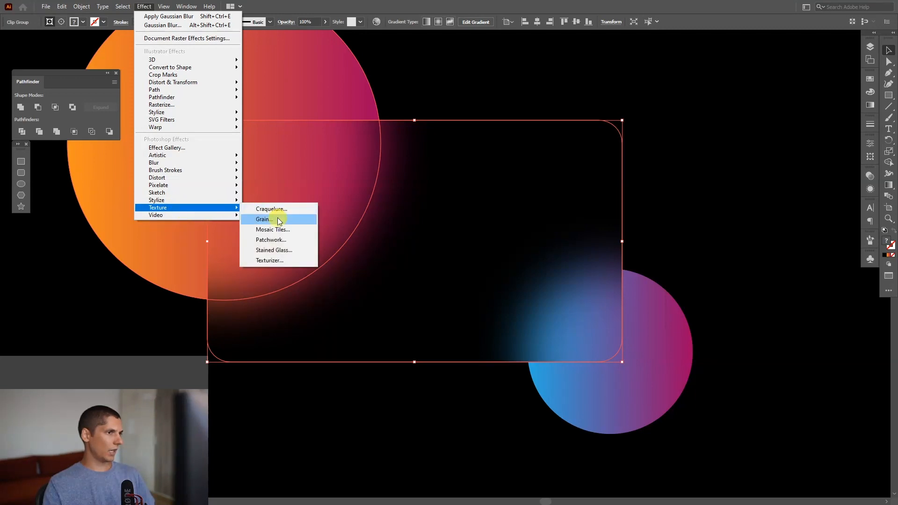
{"action": "left_click", "coordinate": [278, 219]}
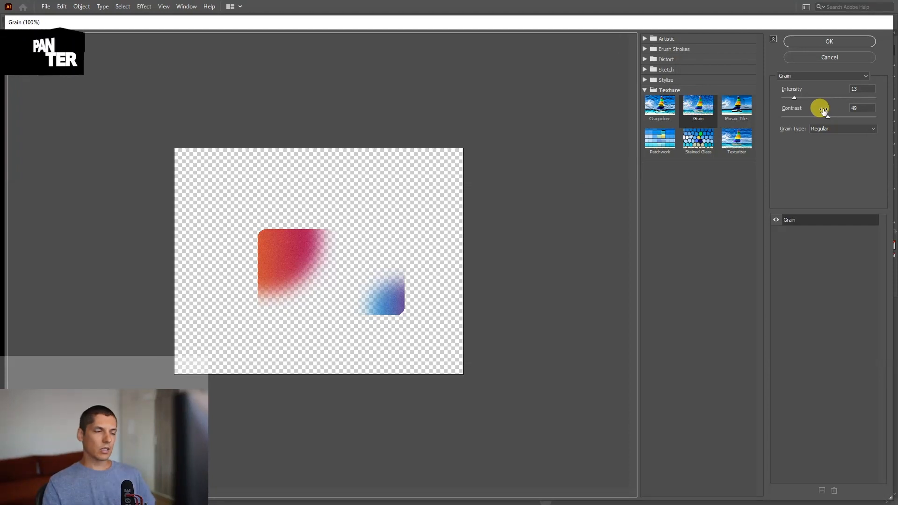
{"action": "left_click", "coordinate": [793, 99]}
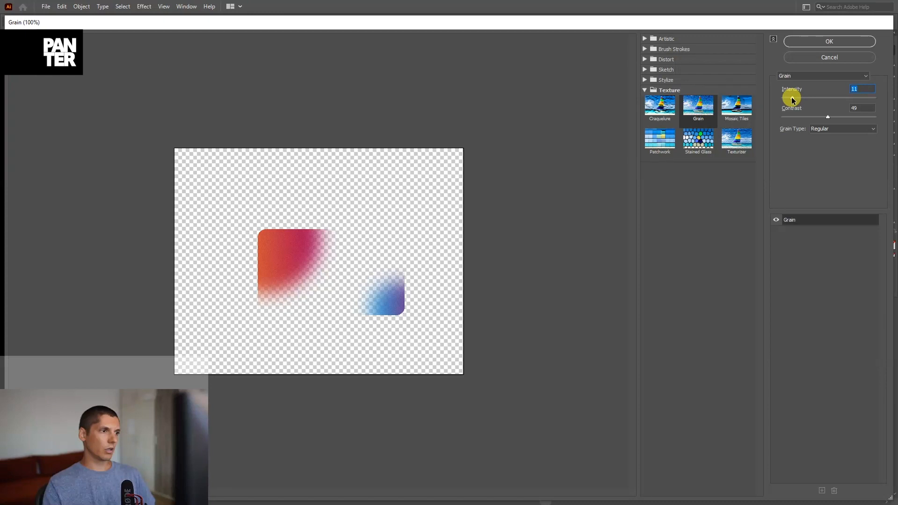
{"action": "left_click", "coordinate": [829, 42]}
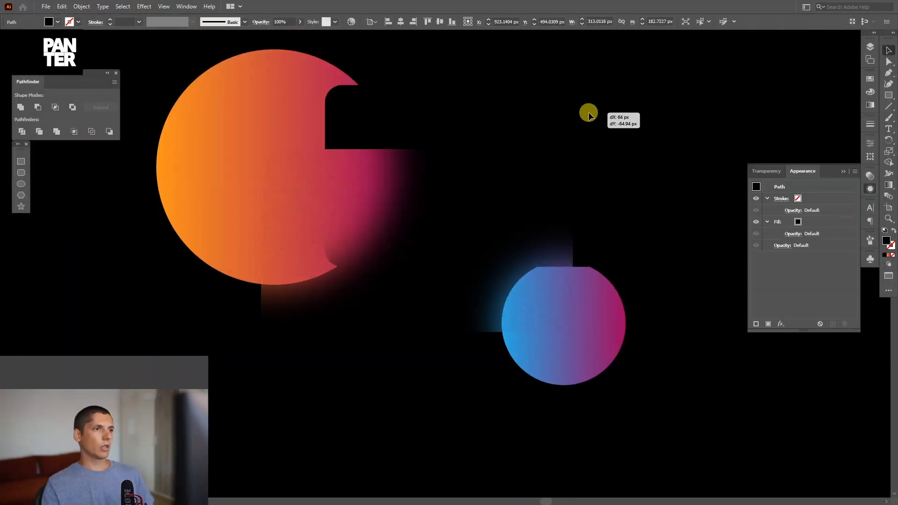
Undo the black card's move, paste a copy of the card in front, and bring that copy to the very front.
{"action": "key", "text": "ctrl+z"}
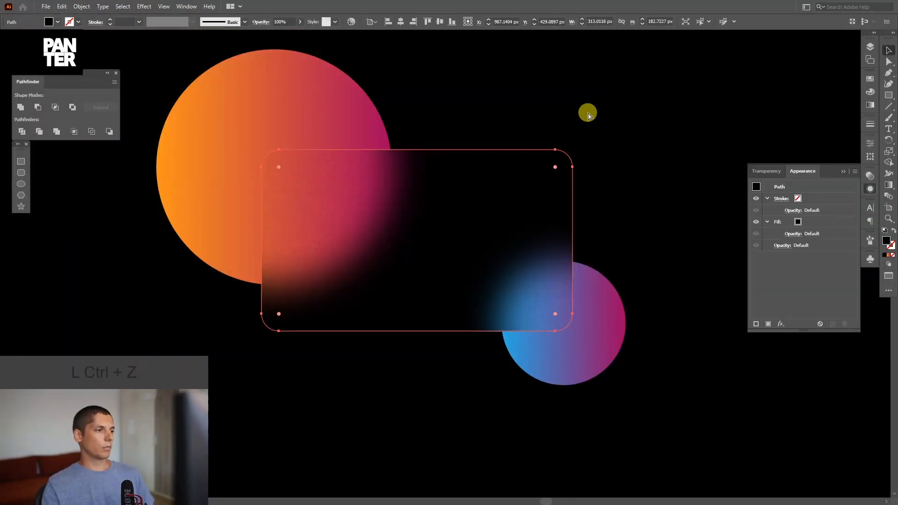
{"action": "key", "text": "ctrl"}
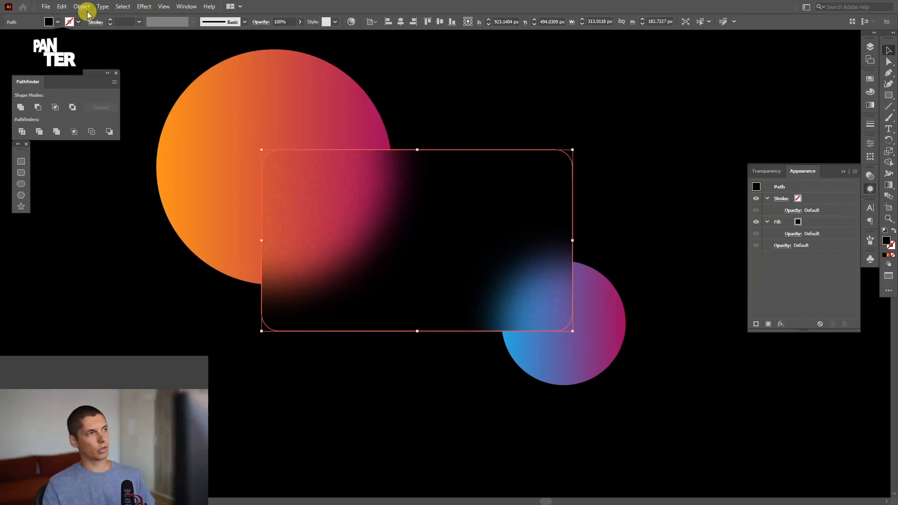
{"action": "left_click", "coordinate": [61, 6]}
{"action": "left_click", "coordinate": [93, 82]}
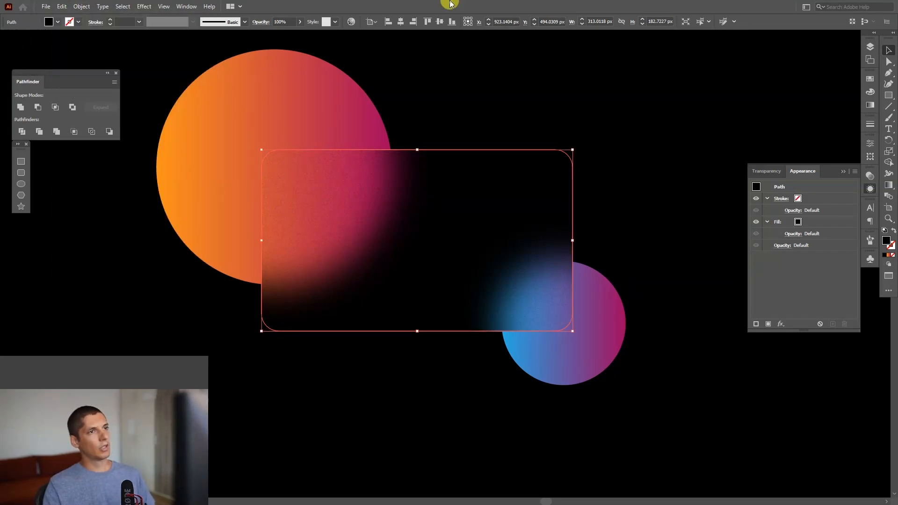
{"action": "right_click", "coordinate": [548, 169]}
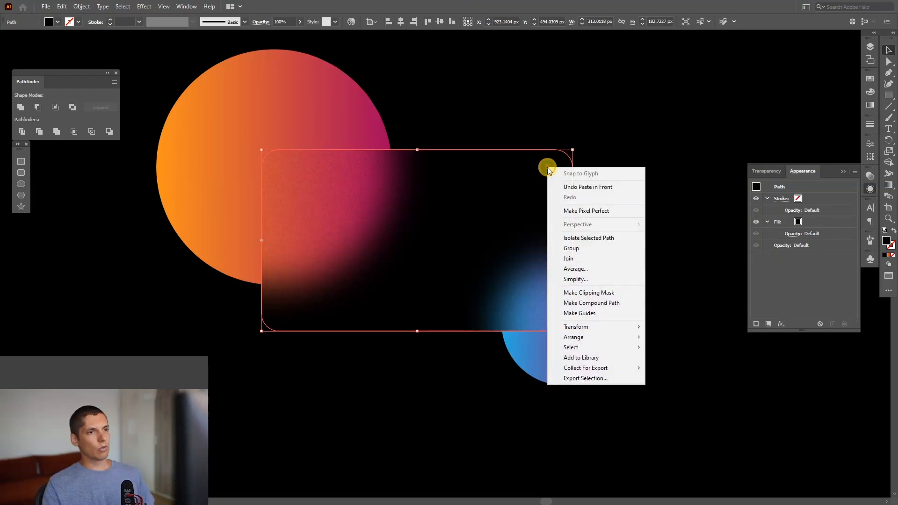
{"action": "mouse_move", "coordinate": [594, 339]}
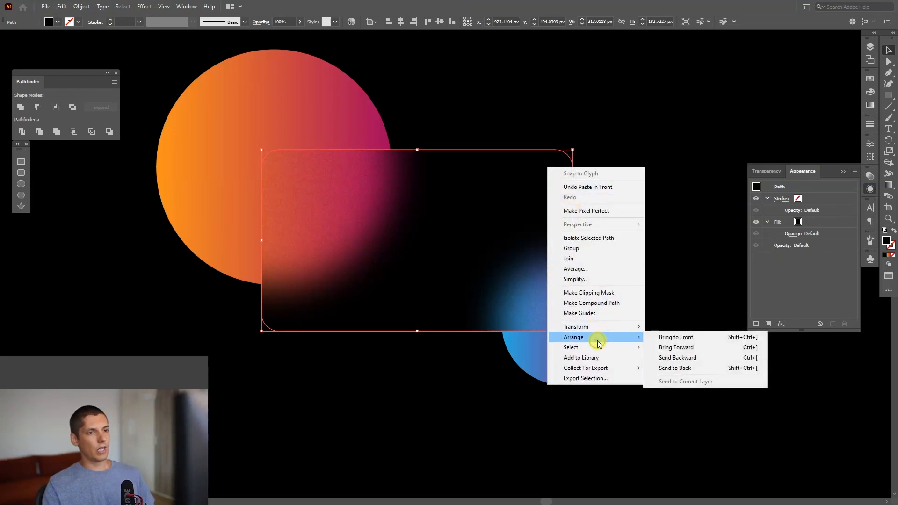
{"action": "left_click", "coordinate": [685, 337]}
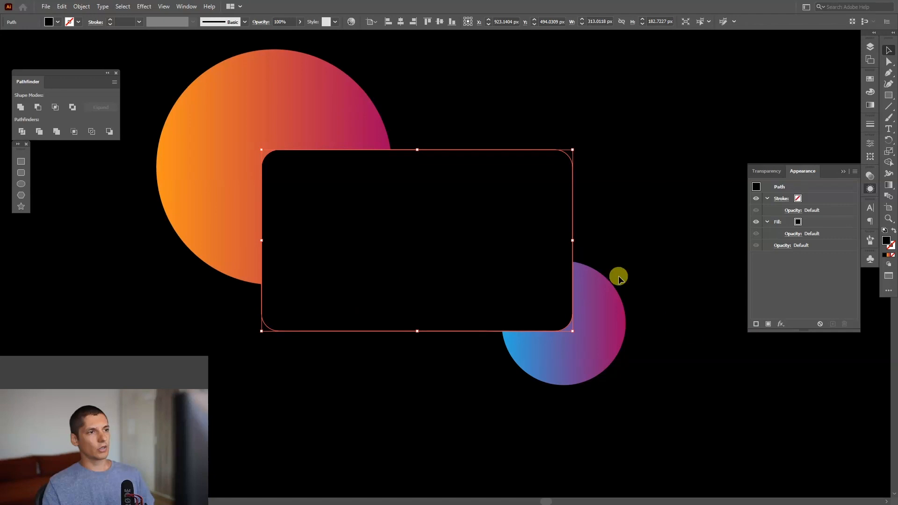
Fill the front card with the linear gradient and change its end colour stop to white.
{"action": "left_click", "coordinate": [649, 197]}
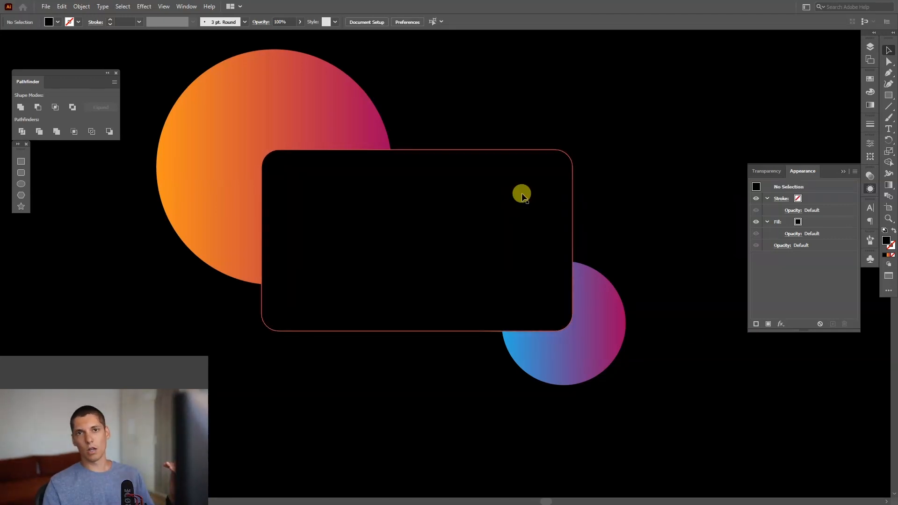
{"action": "left_click", "coordinate": [521, 195]}
{"action": "left_click", "coordinate": [871, 106]}
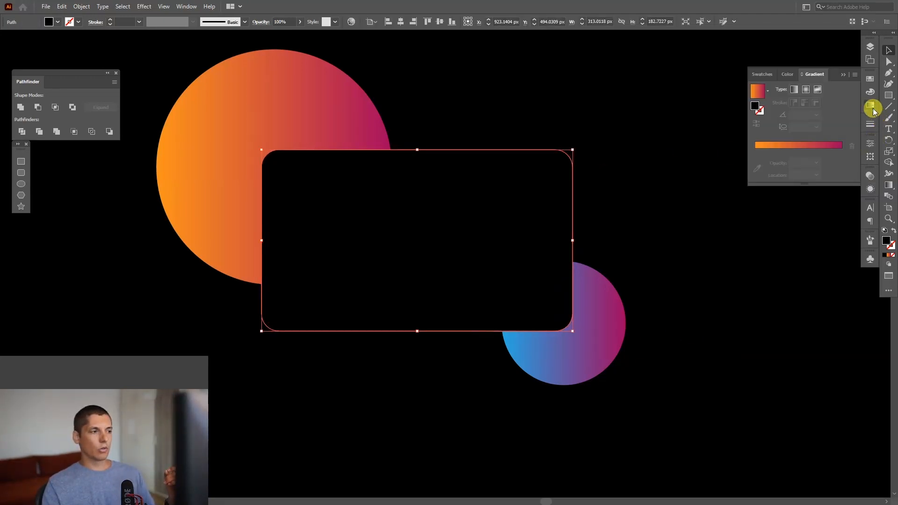
{"action": "left_click", "coordinate": [788, 146]}
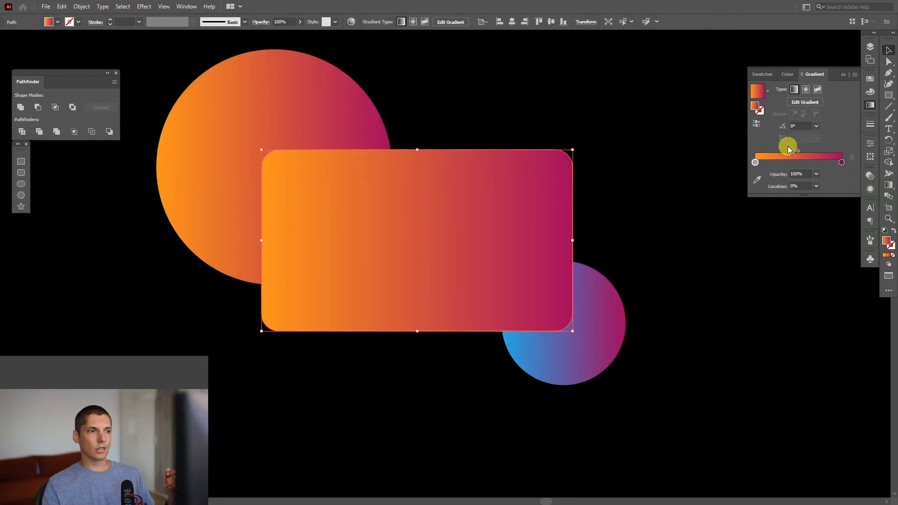
{"action": "left_click", "coordinate": [841, 162]}
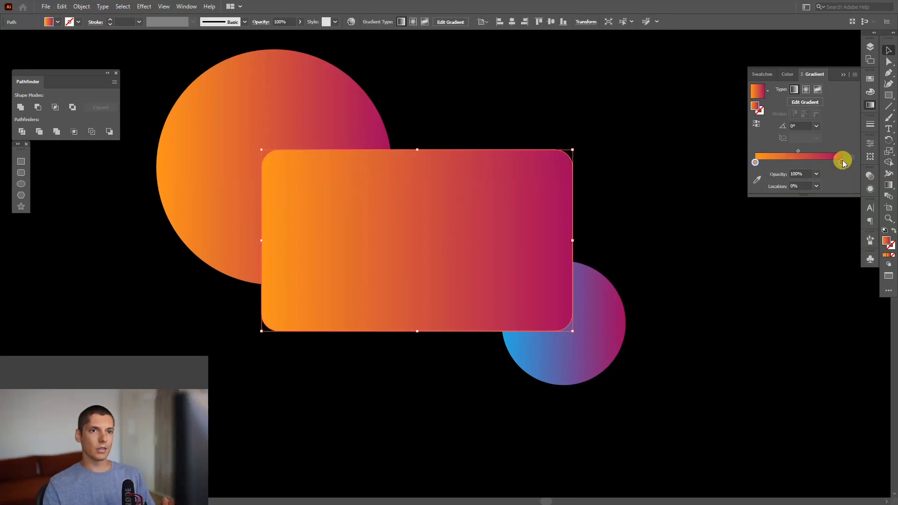
{"action": "double_click", "coordinate": [841, 162]}
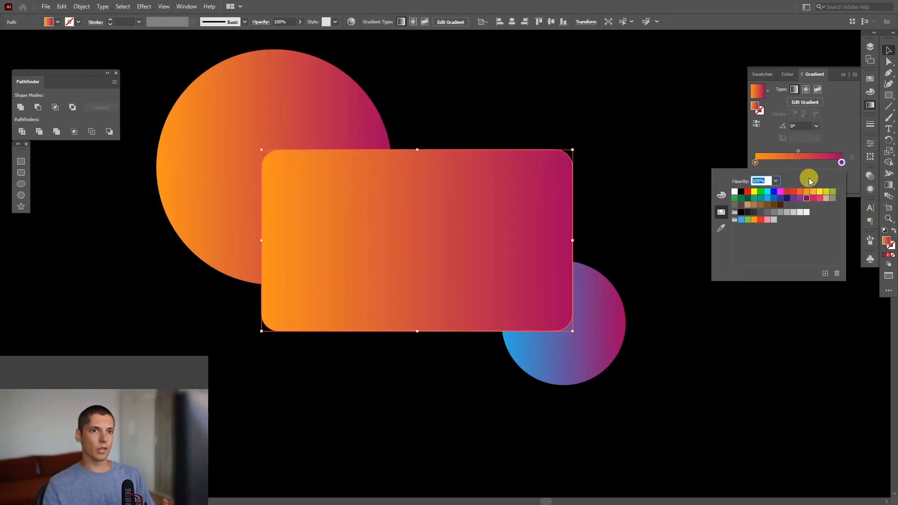
{"action": "left_click", "coordinate": [735, 192]}
Change the gradient's starting colour stop to white with 0% opacity.
{"action": "left_click", "coordinate": [756, 162]}
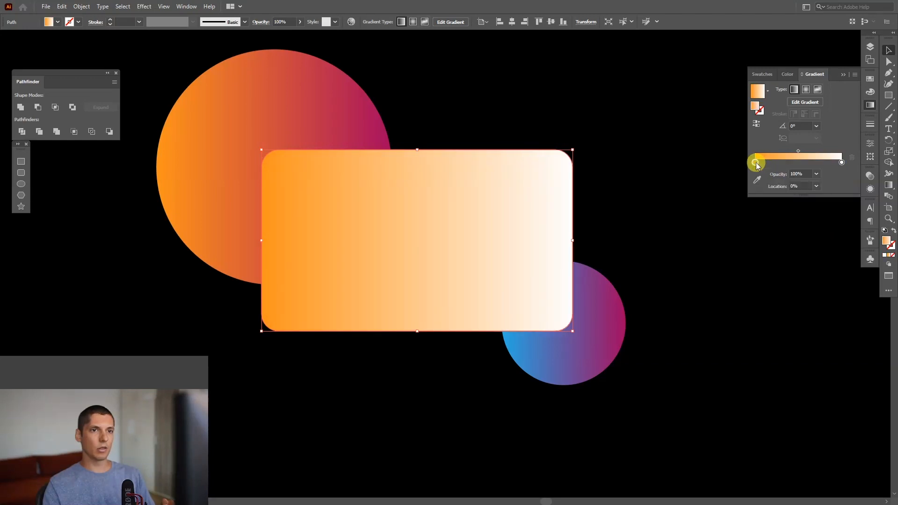
{"action": "double_click", "coordinate": [755, 161]}
{"action": "left_click", "coordinate": [734, 192]}
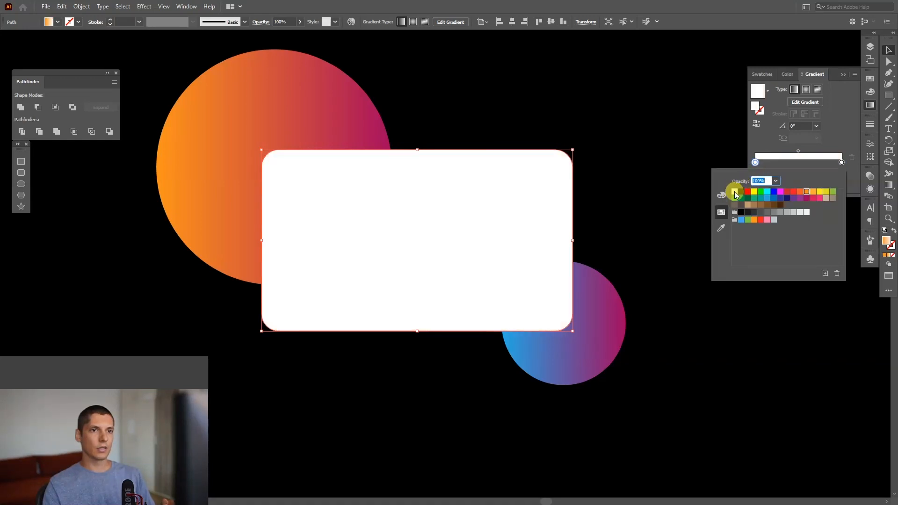
{"action": "left_click", "coordinate": [775, 181]}
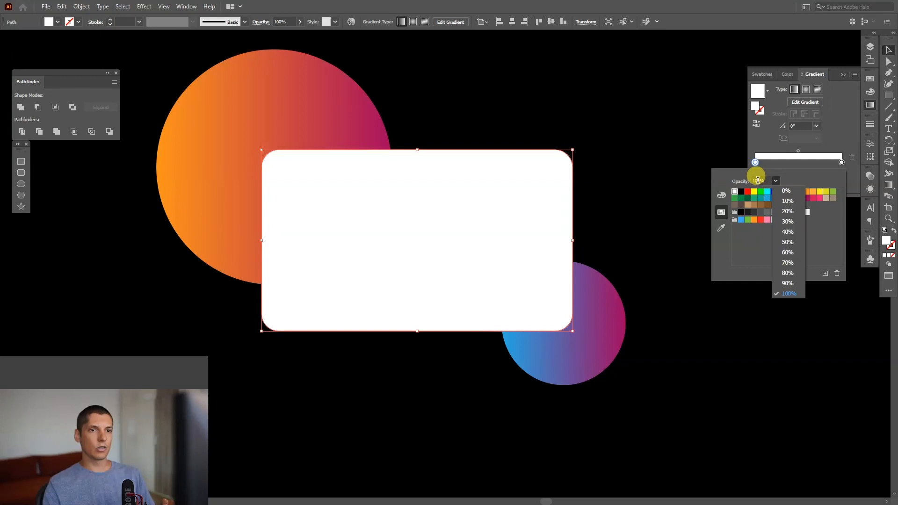
{"action": "left_click", "coordinate": [786, 191]}
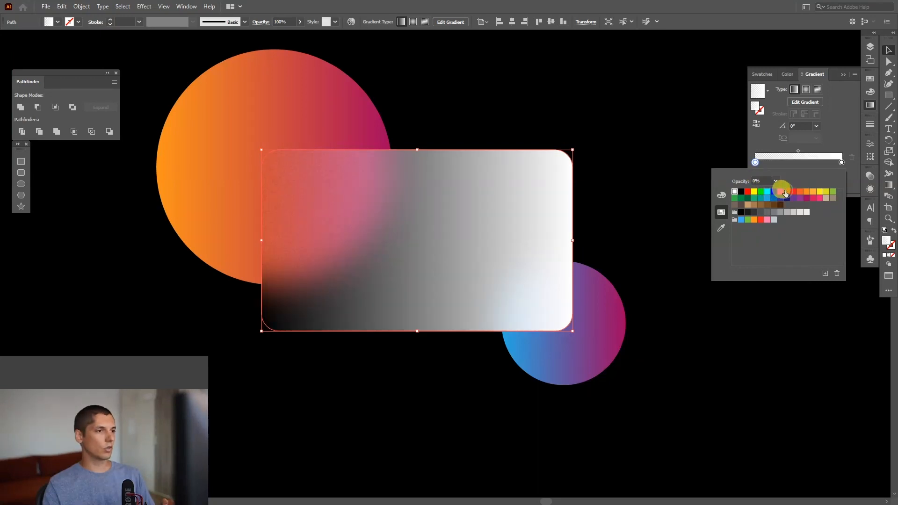
{"action": "left_click", "coordinate": [642, 124]}
Redraw the front card's gradient diagonally from its lower-left corner to beyond its upper-right corner, at about 24°.
{"action": "left_click", "coordinate": [525, 224]}
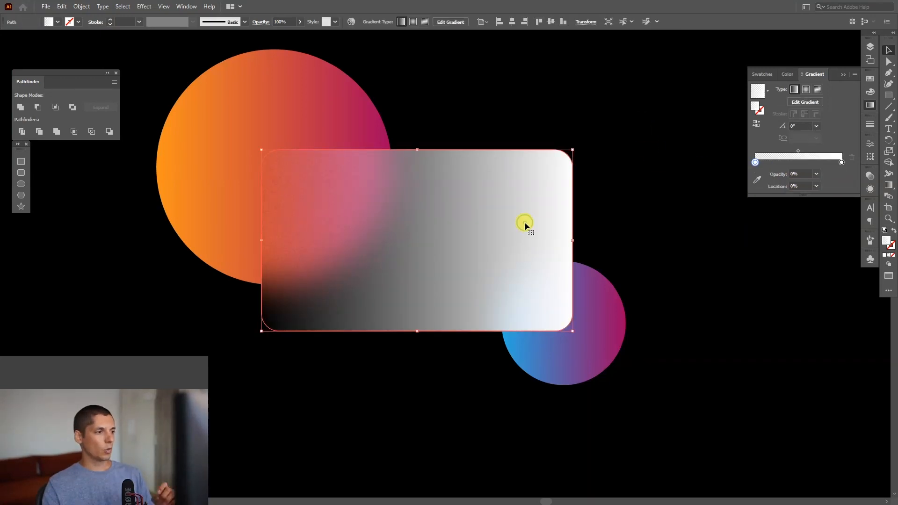
{"action": "key", "text": "g"}
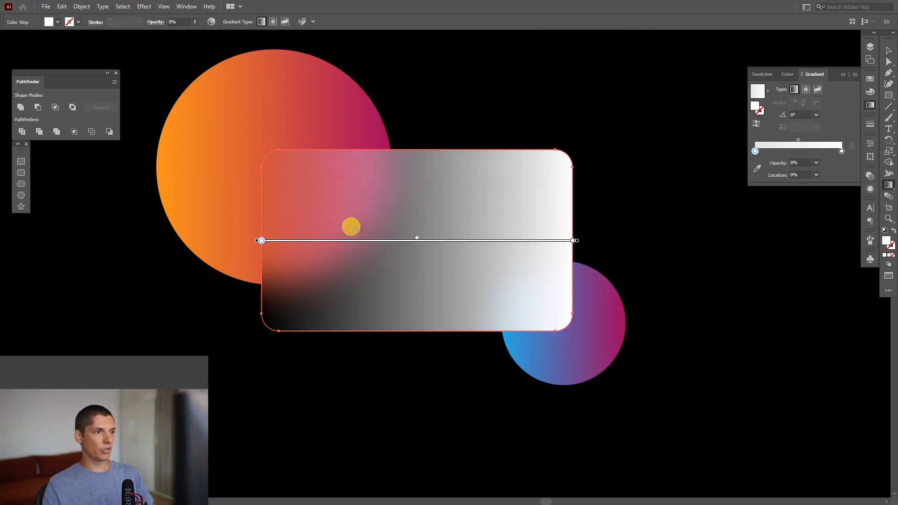
{"action": "scroll", "coordinate": [580, 240], "scroll_direction": "down", "scroll_amount": 2, "text": "alt"}
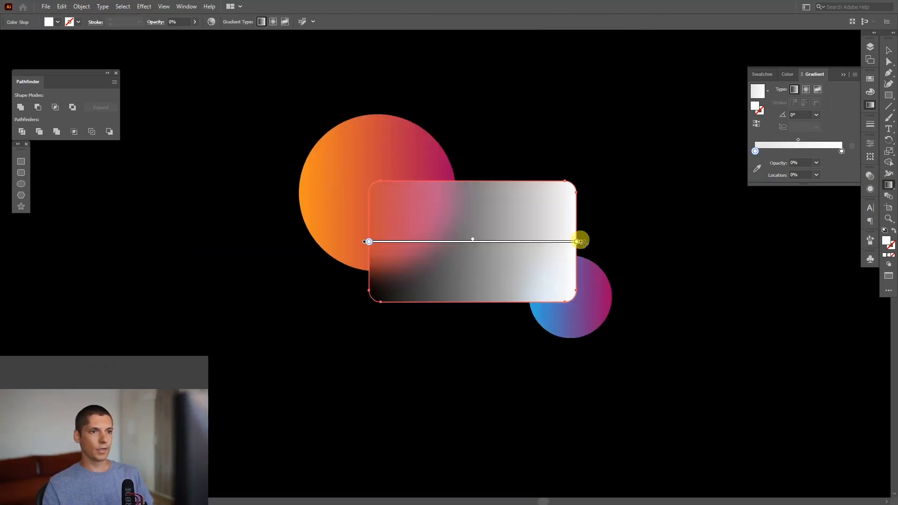
{"action": "left_click_drag", "start_coordinate": [326, 289], "coordinate": [637, 202]}
{"action": "left_click_drag", "start_coordinate": [368, 299], "coordinate": [644, 170]}
{"action": "key", "text": "v"}
{"action": "left_click", "coordinate": [613, 136]}
Reduce the gradient card's overall opacity to 46% and deselect it.
{"action": "scroll", "coordinate": [607, 142], "scroll_direction": "up", "scroll_amount": 3, "text": "alt"}
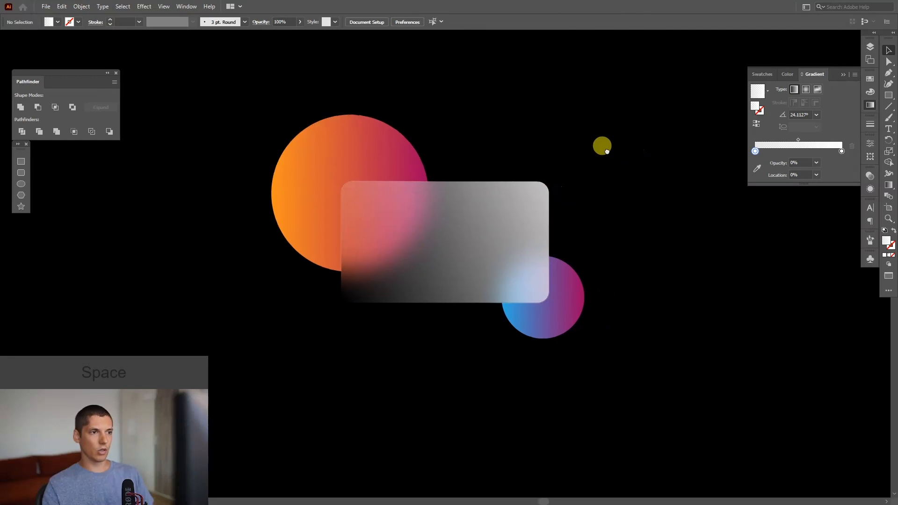
{"action": "scroll", "coordinate": [615, 152], "scroll_direction": "down", "scroll_amount": 1}
{"action": "left_click_drag", "start_coordinate": [620, 155], "coordinate": [621, 144]}
{"action": "left_click", "coordinate": [505, 191]}
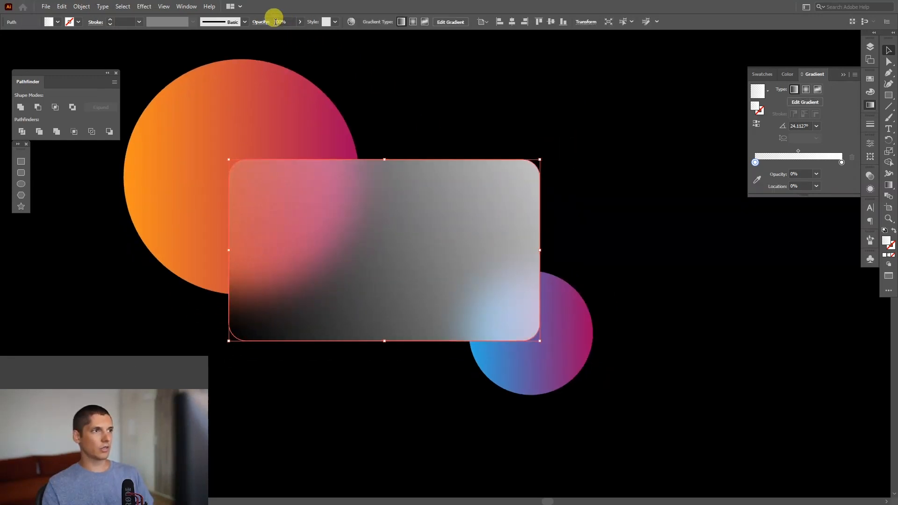
{"action": "left_click", "coordinate": [300, 22]}
{"action": "left_click_drag", "start_coordinate": [291, 33], "coordinate": [277, 34]}
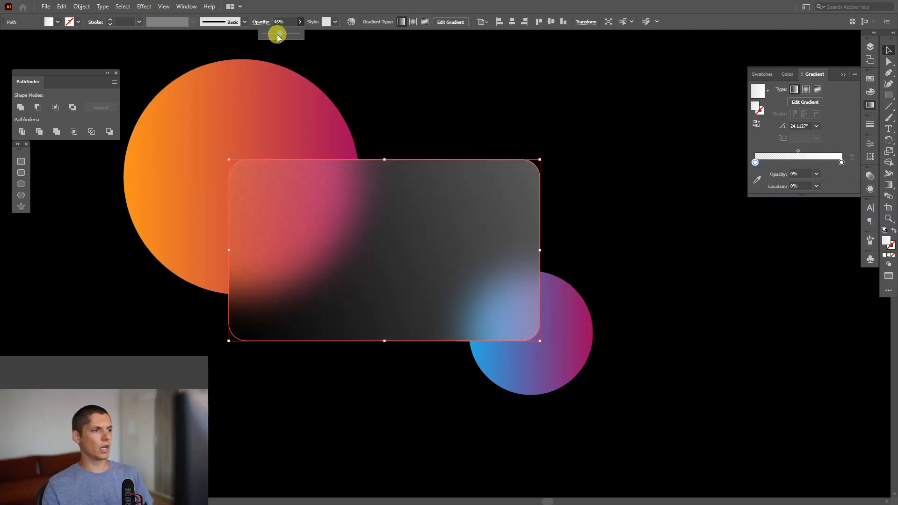
{"action": "key", "text": "ctrl+minus"}
{"action": "key", "text": "ctrl+minus"}
{"action": "left_click", "coordinate": [453, 103]}
Copy the semi-transparent gradient card and paste the duplicate directly in front of it.
{"action": "scroll", "coordinate": [431, 128], "scroll_direction": "up", "scroll_amount": 3}
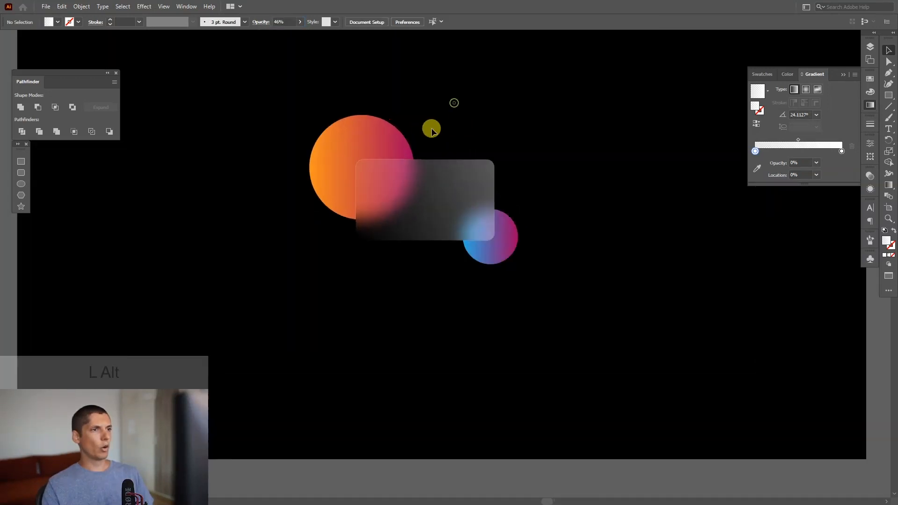
{"action": "left_click_drag", "start_coordinate": [481, 146], "coordinate": [582, 118]}
{"action": "scroll", "coordinate": [551, 108], "scroll_direction": "up", "scroll_amount": 2}
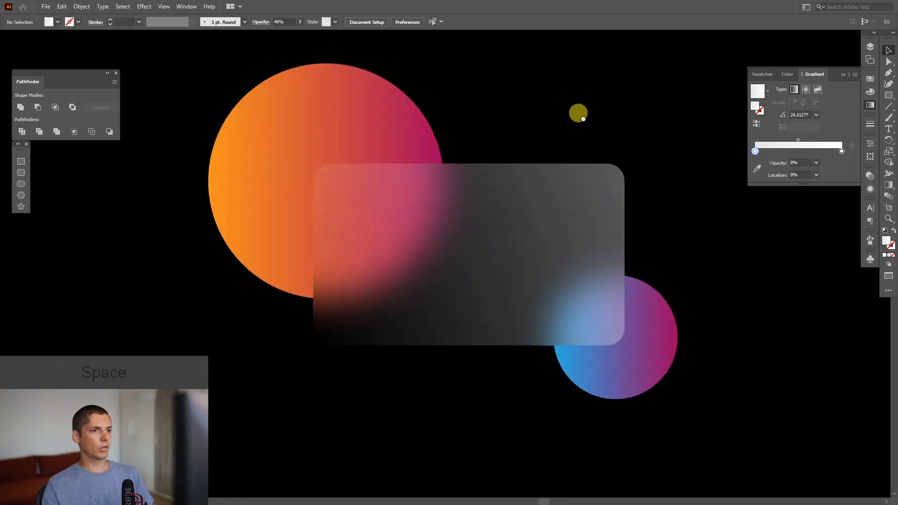
{"action": "left_click", "coordinate": [581, 190]}
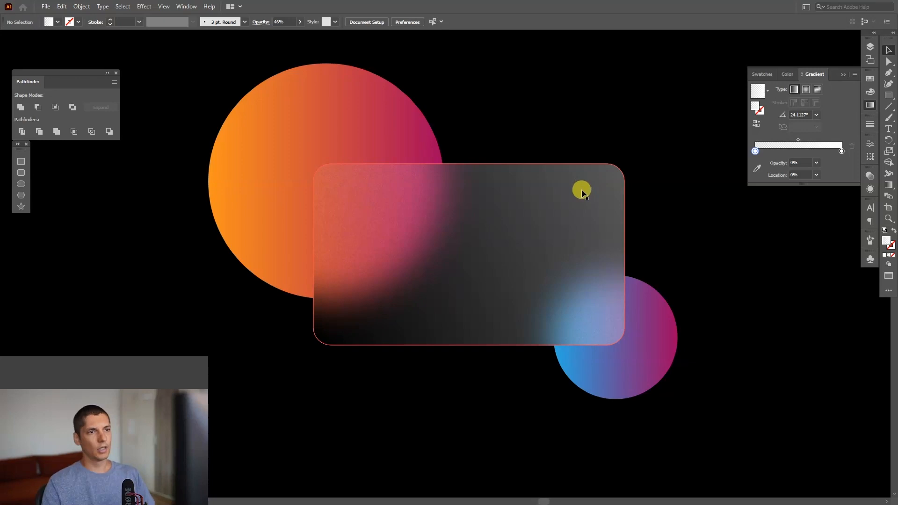
{"action": "key", "text": "a"}
{"action": "key", "text": "ctrl+c"}
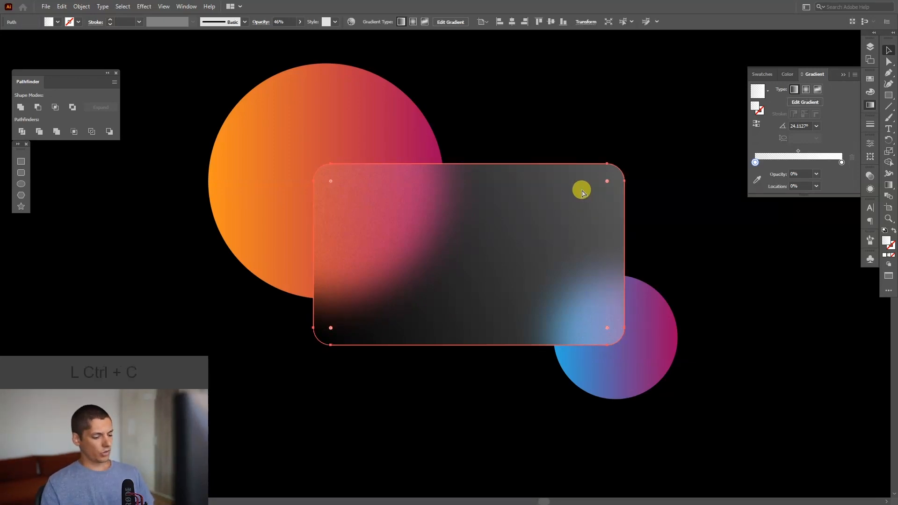
{"action": "key", "text": "ctrl+f"}
Set the duplicate card's opacity to 70% and swap its gradient fill to a 2 pt stroke with no fill.
{"action": "left_click_drag", "start_coordinate": [586, 198], "coordinate": [555, 158]}
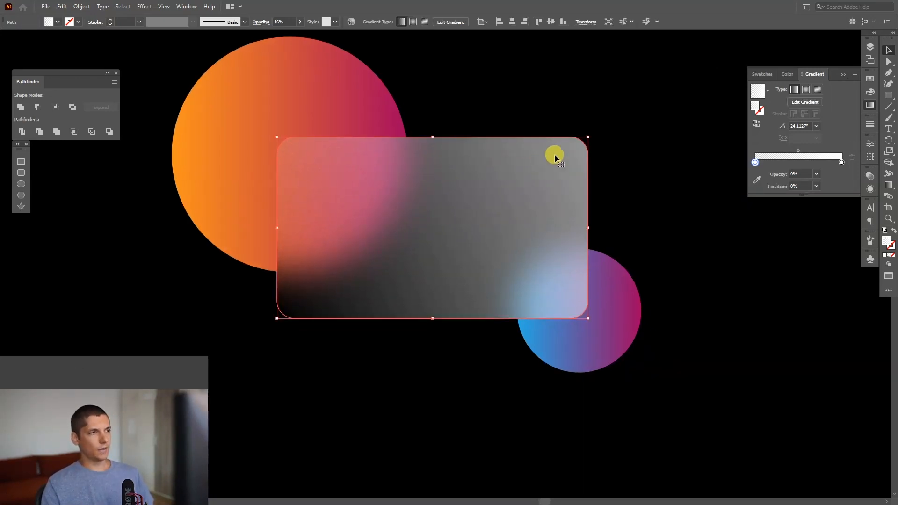
{"action": "left_click_drag", "start_coordinate": [285, 34], "coordinate": [288, 33]}
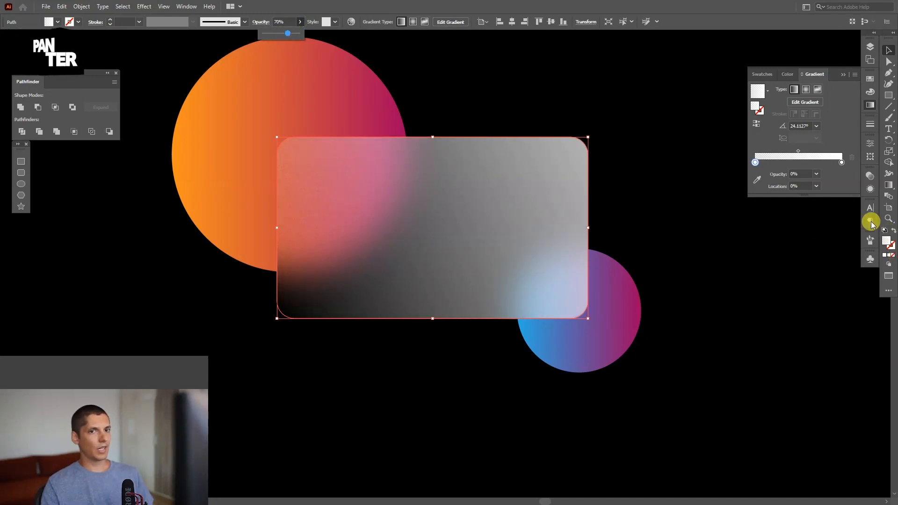
{"action": "left_click", "coordinate": [893, 232]}
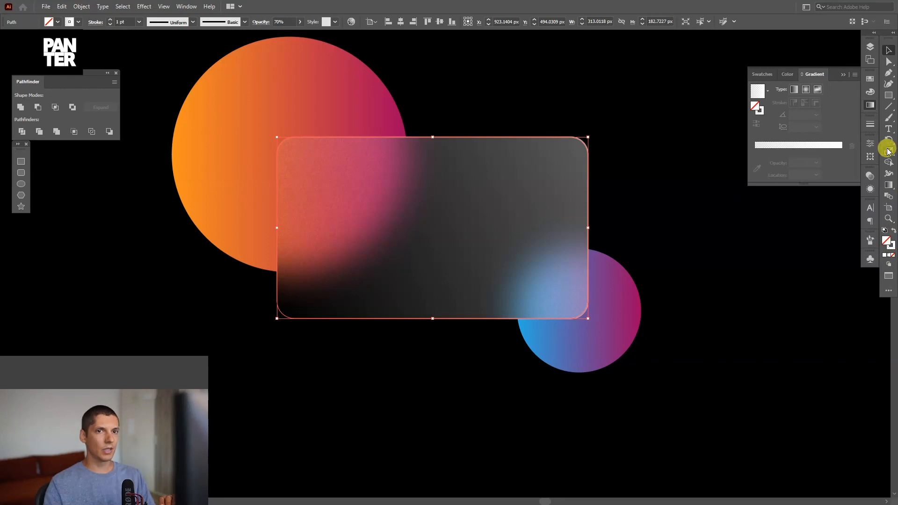
{"action": "left_click", "coordinate": [870, 125]}
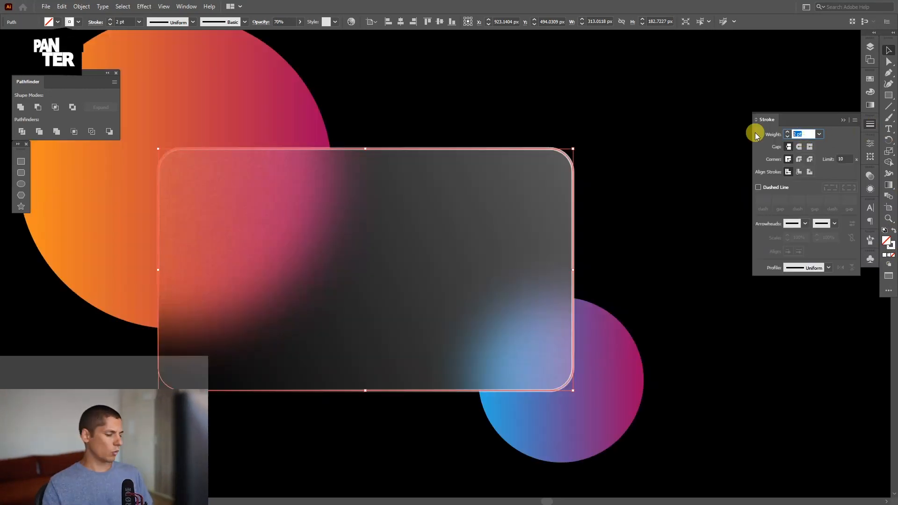
Set the card outline's stroke weight to 1.5 pt and deselect it.
{"action": "type", "text": "1.5"}
{"action": "key", "text": "Return"}
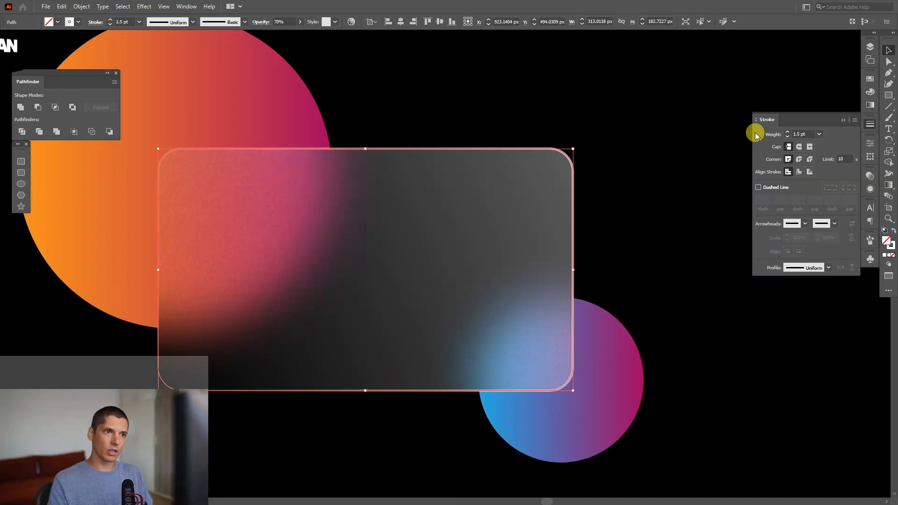
{"action": "left_click", "coordinate": [615, 112]}
{"action": "scroll", "coordinate": [615, 113], "scroll_direction": "down", "scroll_amount": 3}
{"action": "scroll", "coordinate": [600, 128], "scroll_direction": "up", "scroll_amount": 3}
{"action": "left_click_drag", "start_coordinate": [600, 128], "coordinate": [593, 92]}
{"action": "scroll", "coordinate": [598, 120], "scroll_direction": "down", "scroll_amount": 3}
{"action": "scroll", "coordinate": [591, 140], "scroll_direction": "up", "scroll_amount": 2}
{"action": "scroll", "coordinate": [592, 139], "scroll_direction": "up", "scroll_amount": 2}
{"action": "scroll", "coordinate": [552, 111], "scroll_direction": "up", "scroll_amount": 2}
{"action": "scroll", "coordinate": [552, 110], "scroll_direction": "down", "scroll_amount": 1}
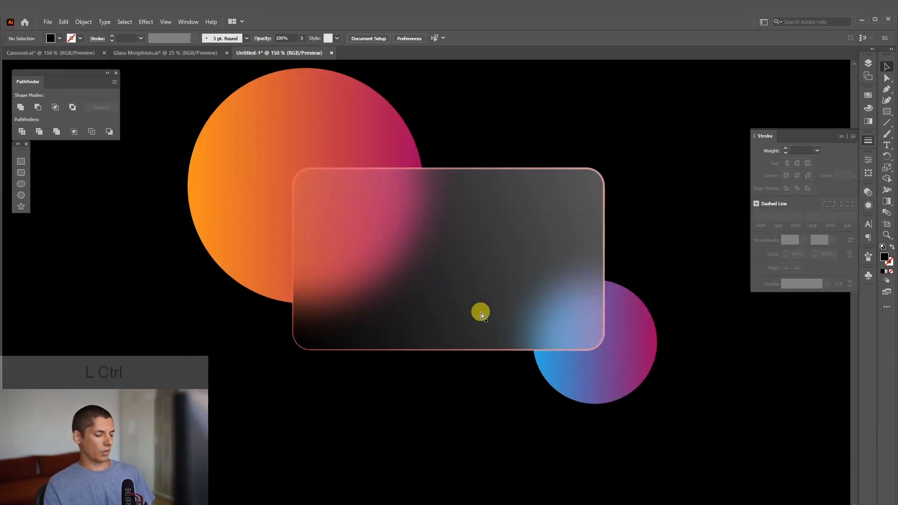
Paste the black PANTER lettering group into the document and move it off the artboard, below the artwork.
{"action": "key", "text": "ctrl+y"}
{"action": "left_click", "coordinate": [482, 313], "text": "ctrl"}
{"action": "key", "text": "ctrl+y"}
{"action": "scroll", "coordinate": [481, 290], "scroll_direction": "down", "scroll_amount": 5}
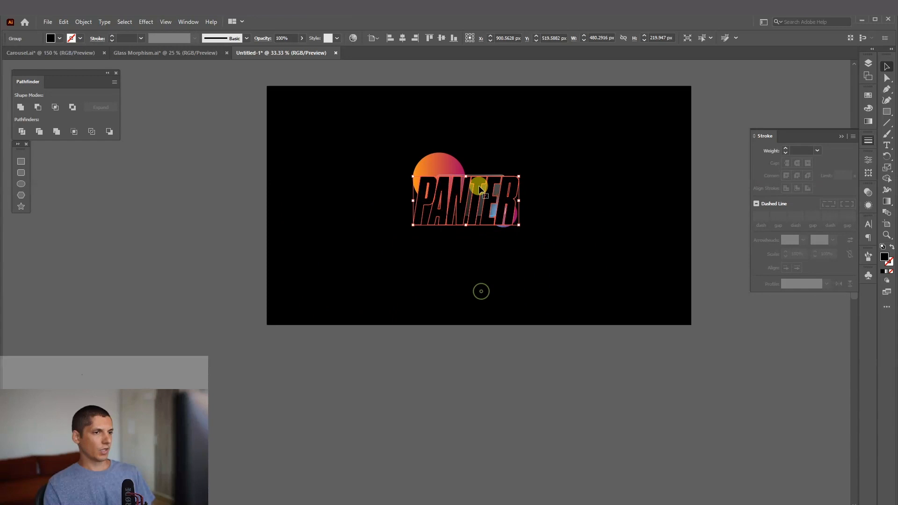
{"action": "left_click_drag", "start_coordinate": [480, 189], "coordinate": [453, 303]}
Ungroup the PANTER lettering into separate letters.
{"action": "scroll", "coordinate": [449, 398], "scroll_direction": "up", "scroll_amount": 4}
{"action": "scroll", "coordinate": [442, 281], "scroll_direction": "up", "scroll_amount": 1}
{"action": "left_click", "coordinate": [424, 235]}
{"action": "left_click", "coordinate": [845, 139]}
{"action": "right_click", "coordinate": [515, 183]}
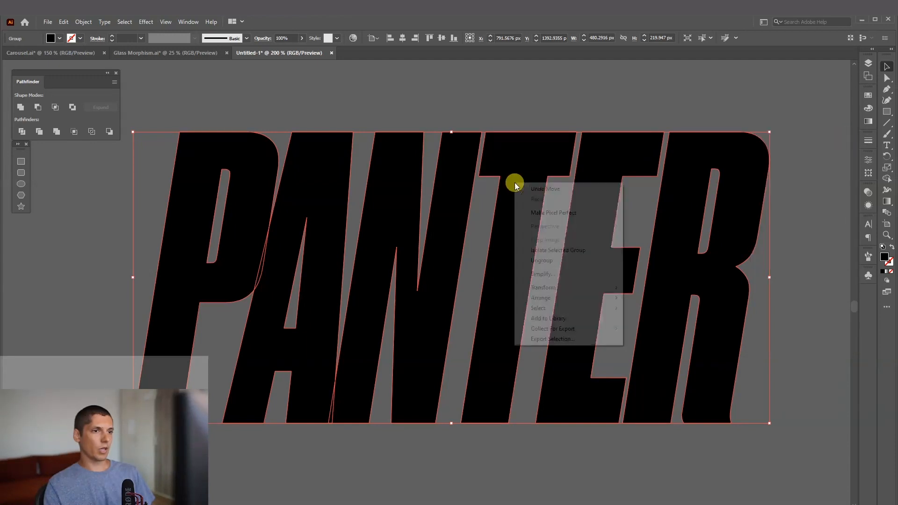
{"action": "left_click", "coordinate": [541, 255]}
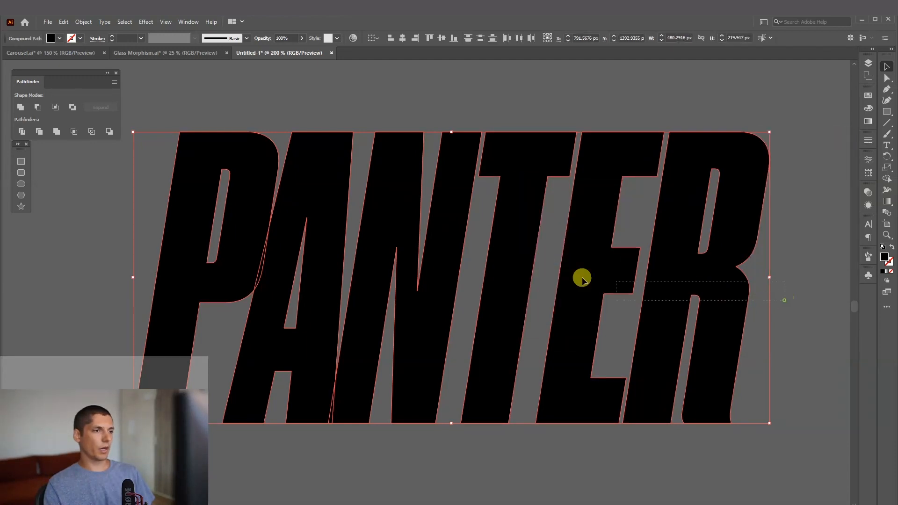
Examine up close how the letters P, A and N meet and overlap.
{"action": "left_click", "coordinate": [411, 255]}
{"action": "scroll", "coordinate": [280, 290], "scroll_direction": "up", "scroll_amount": 2}
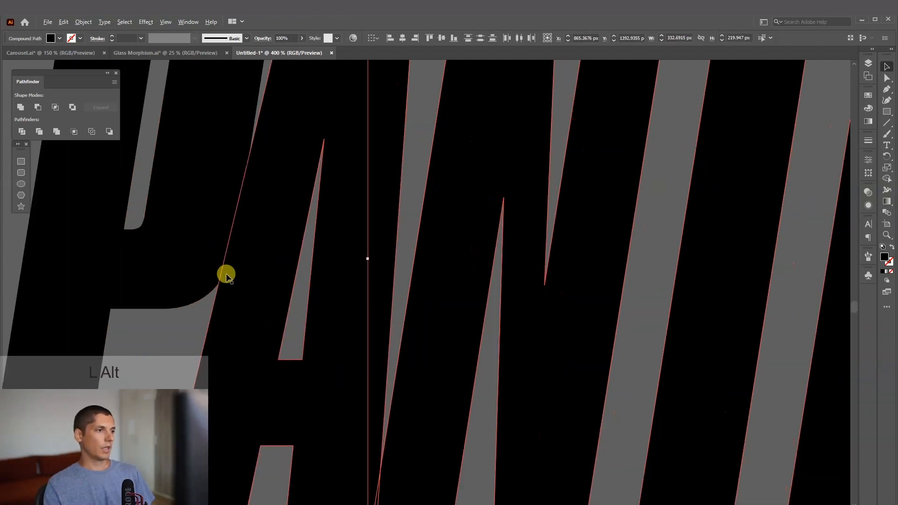
{"action": "left_click", "coordinate": [185, 330]}
{"action": "left_click_drag", "start_coordinate": [185, 331], "coordinate": [335, 241]}
{"action": "left_click_drag", "start_coordinate": [517, 301], "coordinate": [444, 323]}
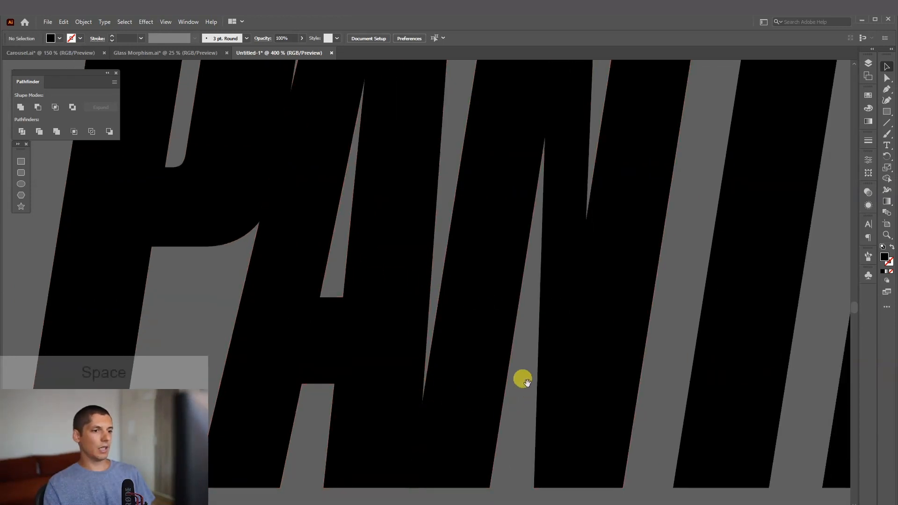
{"action": "scroll", "coordinate": [459, 345], "scroll_direction": "up", "scroll_amount": 2}
{"action": "scroll", "coordinate": [467, 257], "scroll_direction": "down", "scroll_amount": 3}
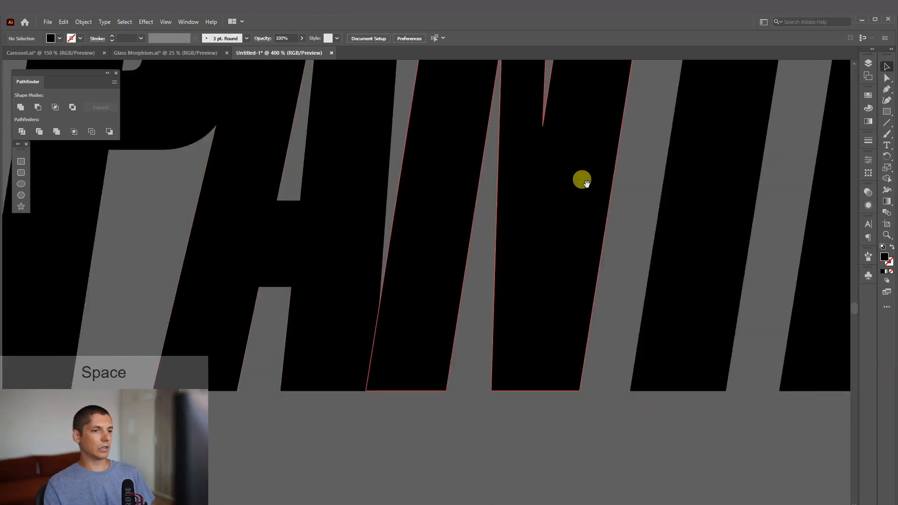
Move the T, E and R slightly toward the preceding letters to narrow the gaps between them.
{"action": "scroll", "coordinate": [525, 233], "scroll_direction": "up", "scroll_amount": 3}
{"action": "left_click", "coordinate": [489, 176]}
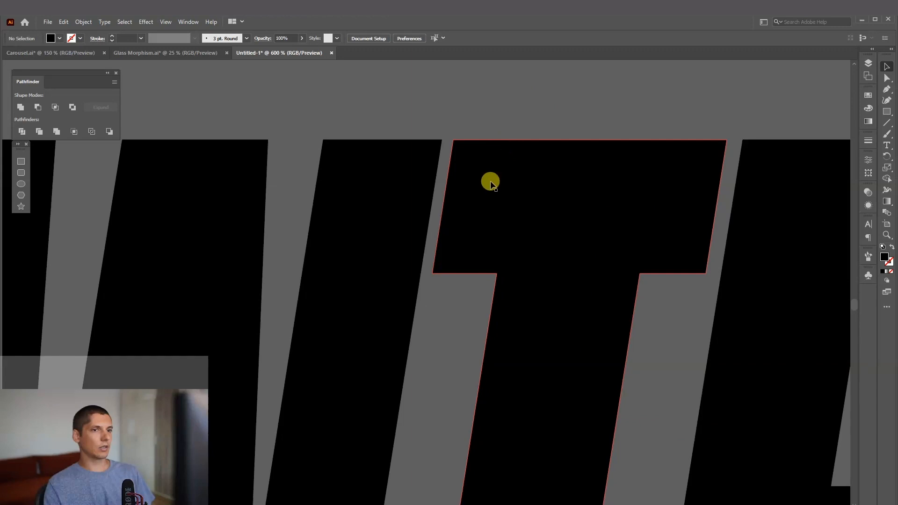
{"action": "scroll", "coordinate": [468, 187], "scroll_direction": "up", "scroll_amount": 1}
{"action": "left_click_drag", "start_coordinate": [458, 195], "coordinate": [488, 198]}
{"action": "left_click_drag", "start_coordinate": [608, 201], "coordinate": [490, 201]}
{"action": "left_click_drag", "start_coordinate": [748, 196], "coordinate": [727, 197]}
Extend the ends of the T's crossbar and the E's lower arm so they overlap the neighbouring letters.
{"action": "key", "text": "a"}
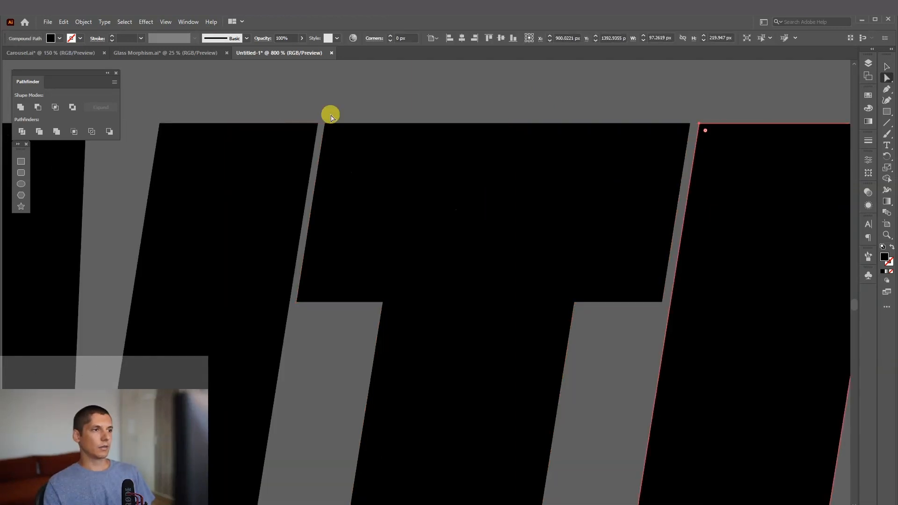
{"action": "left_click", "coordinate": [325, 122]}
{"action": "left_click", "coordinate": [296, 301], "text": "shift"}
{"action": "left_click_drag", "start_coordinate": [572, 300], "coordinate": [584, 300]}
{"action": "scroll", "coordinate": [583, 301], "scroll_direction": "down", "scroll_amount": 1}
{"action": "left_click_drag", "start_coordinate": [503, 329], "coordinate": [494, 346]}
{"action": "scroll", "coordinate": [498, 348], "scroll_direction": "down", "scroll_amount": 4}
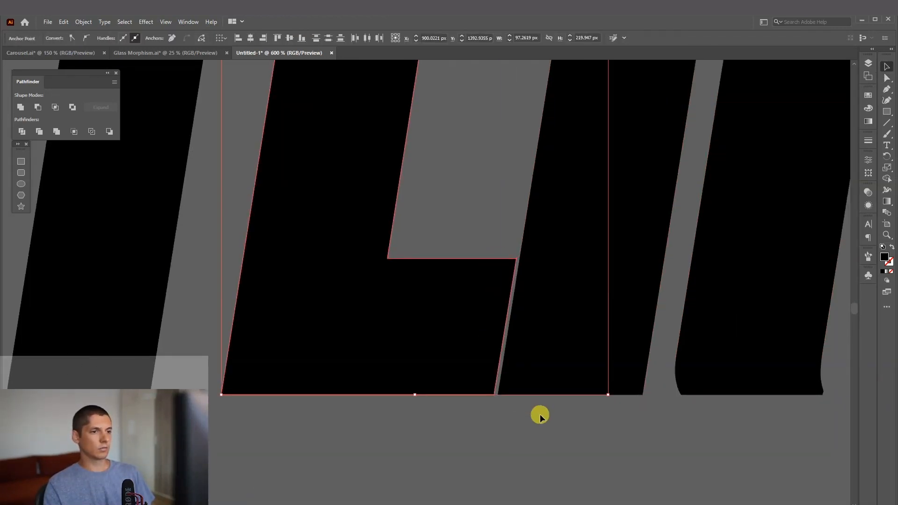
Merge all the PANTER letters into a single shape with Pathfinder Unite.
{"action": "key", "text": "ctrl+shift+a"}
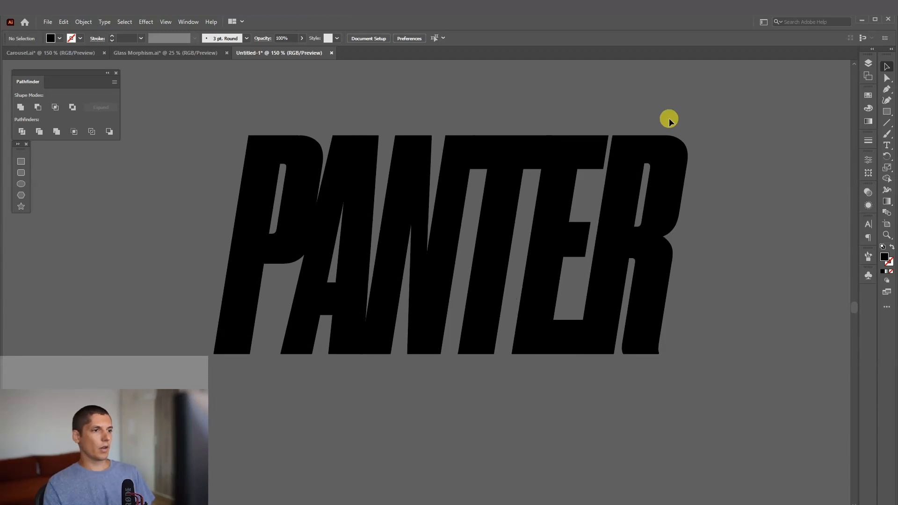
{"action": "key", "text": "ctrl+a"}
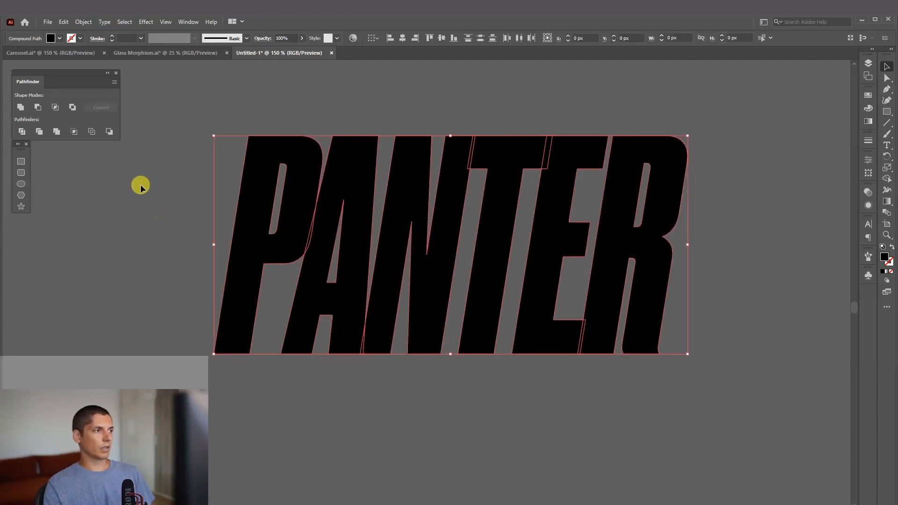
{"action": "left_click", "coordinate": [20, 107]}
Move the merged PANTER lettering onto the glass card and scale it proportionally to about 238 × 110 px.
{"action": "left_click_drag", "start_coordinate": [476, 185], "coordinate": [552, 174]}
{"action": "scroll", "coordinate": [554, 258], "scroll_direction": "down", "scroll_amount": 2}
{"action": "scroll", "coordinate": [538, 281], "scroll_direction": "up", "scroll_amount": 1}
{"action": "scroll", "coordinate": [493, 260], "scroll_direction": "down", "scroll_amount": 1}
{"action": "scroll", "coordinate": [536, 346], "scroll_direction": "down", "scroll_amount": 1}
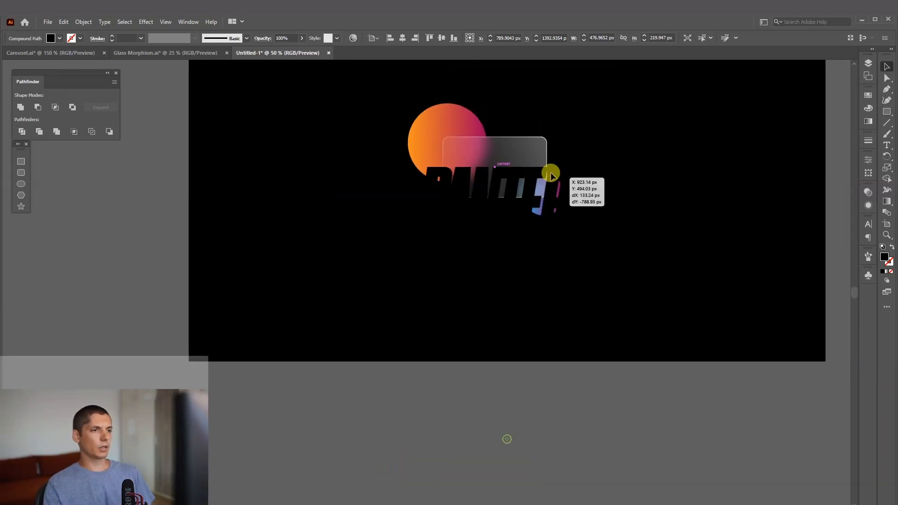
{"action": "scroll", "coordinate": [545, 140], "scroll_direction": "up", "scroll_amount": 4}
{"action": "left_click_drag", "start_coordinate": [624, 191], "coordinate": [673, 191]}
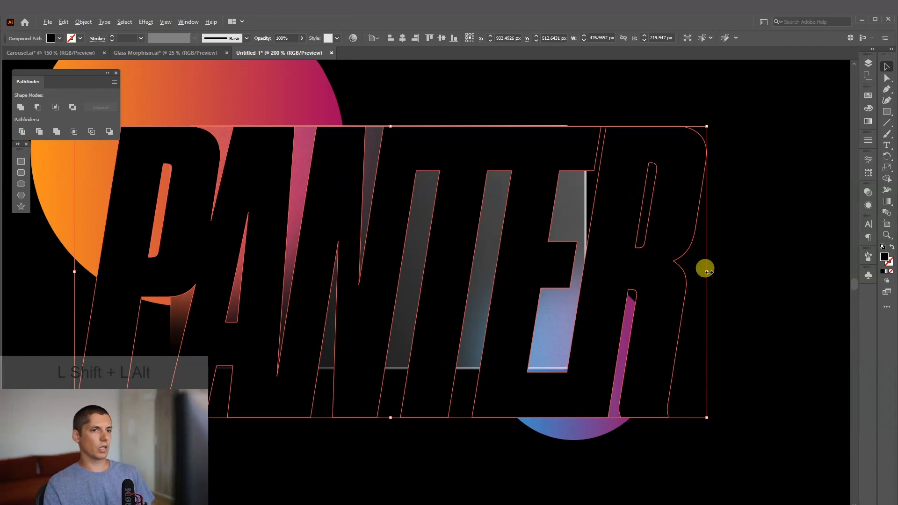
{"action": "left_click_drag", "start_coordinate": [705, 269], "coordinate": [514, 249]}
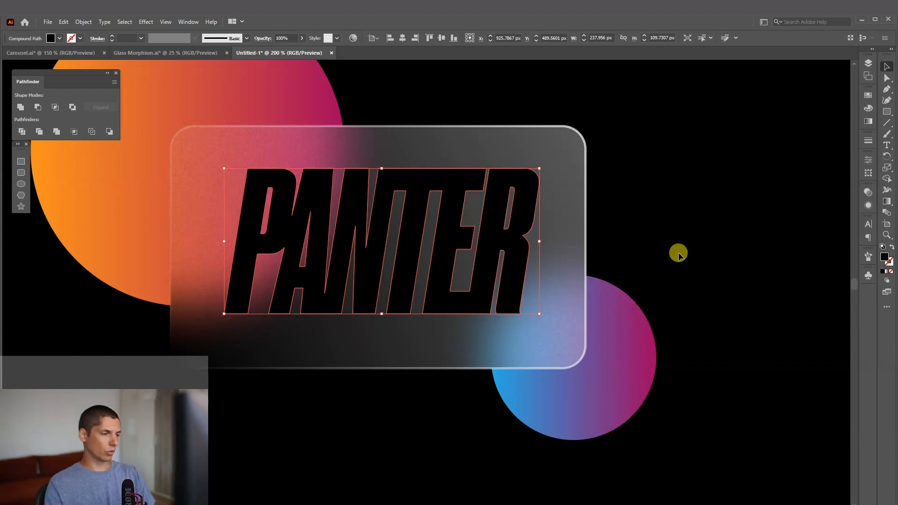
Copy the card outline's stroke appearance onto the PANTER lettering with the Eyedropper and centre the lettering on the card.
{"action": "key", "text": "a"}
{"action": "left_click", "coordinate": [886, 246]}
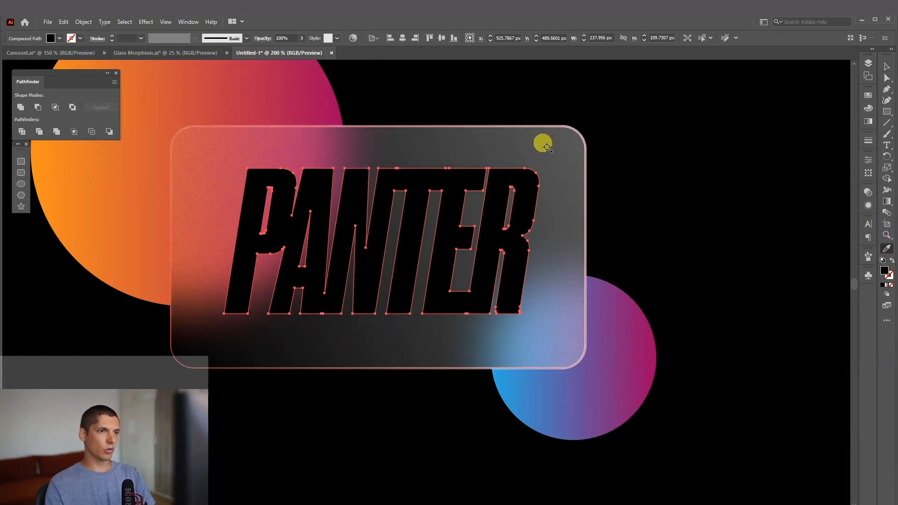
{"action": "left_click", "coordinate": [559, 126]}
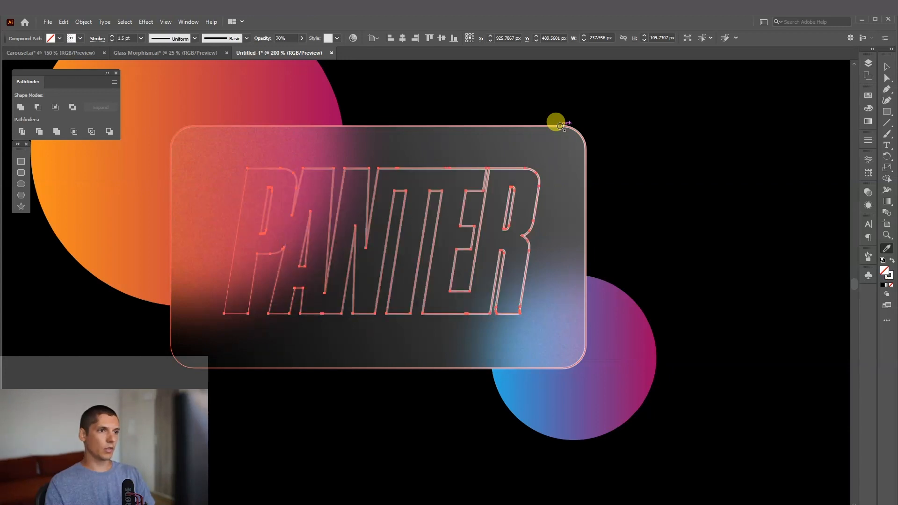
{"action": "key", "text": "ctrl+equal"}
{"action": "key", "text": "ctrl+equal"}
Align the PANTER lettering's stroke to the outside and set its weight to 1 pt.
{"action": "left_click", "coordinate": [868, 142]}
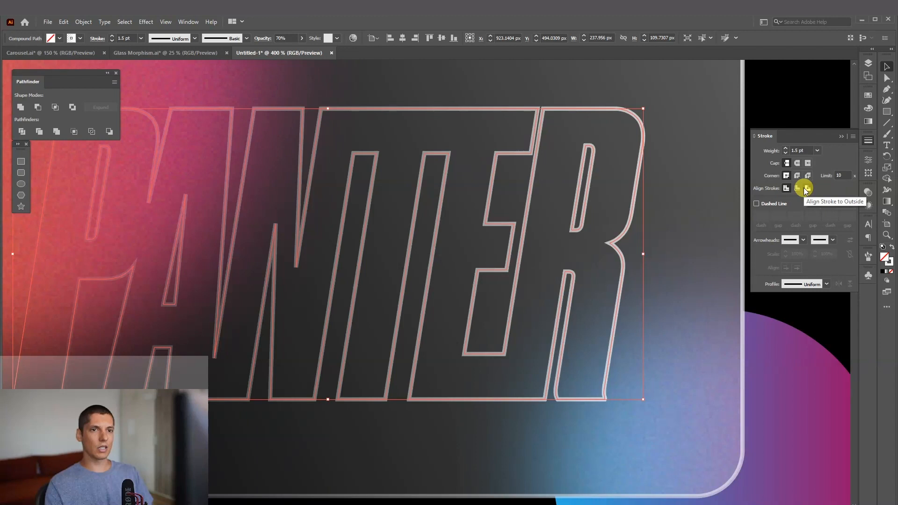
{"action": "left_click", "coordinate": [806, 188]}
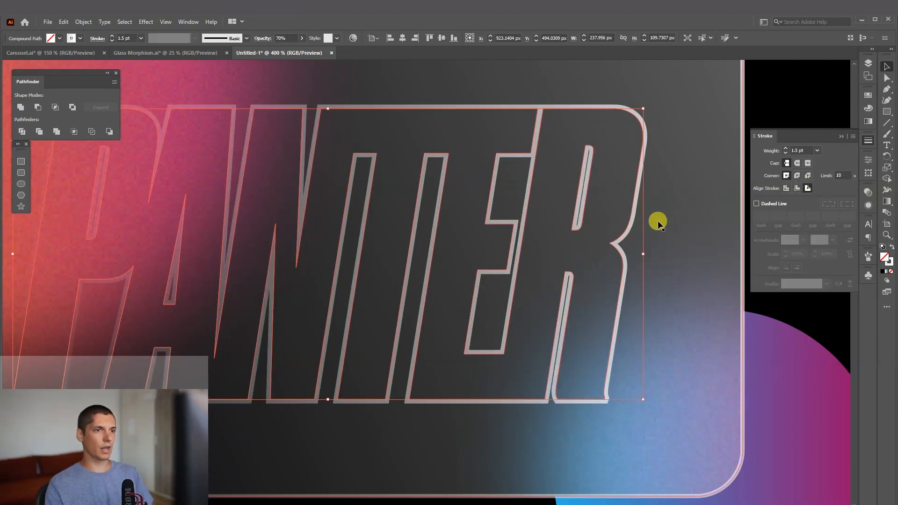
{"action": "left_click", "coordinate": [655, 220]}
{"action": "key", "text": "ctrl+minus"}
{"action": "key", "text": "space"}
{"action": "left_click_drag", "start_coordinate": [508, 277], "coordinate": [458, 289]}
{"action": "left_click", "coordinate": [563, 200], "text": "ctrl"}
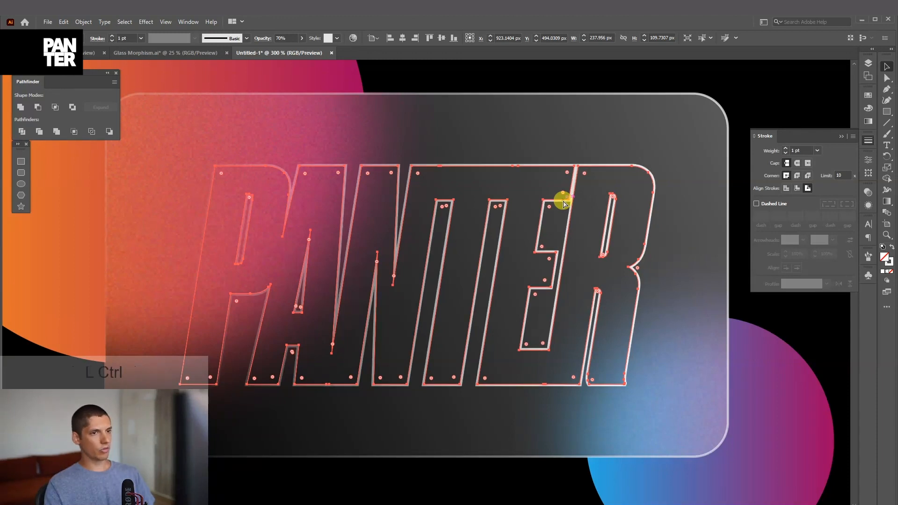
Reverse the gradient on the PANTER lettering's stroke.
{"action": "left_click", "coordinate": [868, 122]}
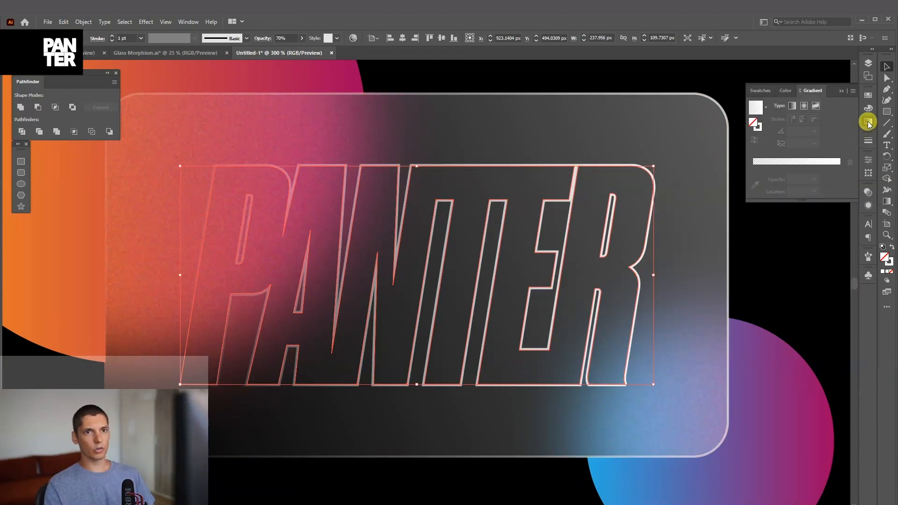
{"action": "left_click", "coordinate": [888, 264]}
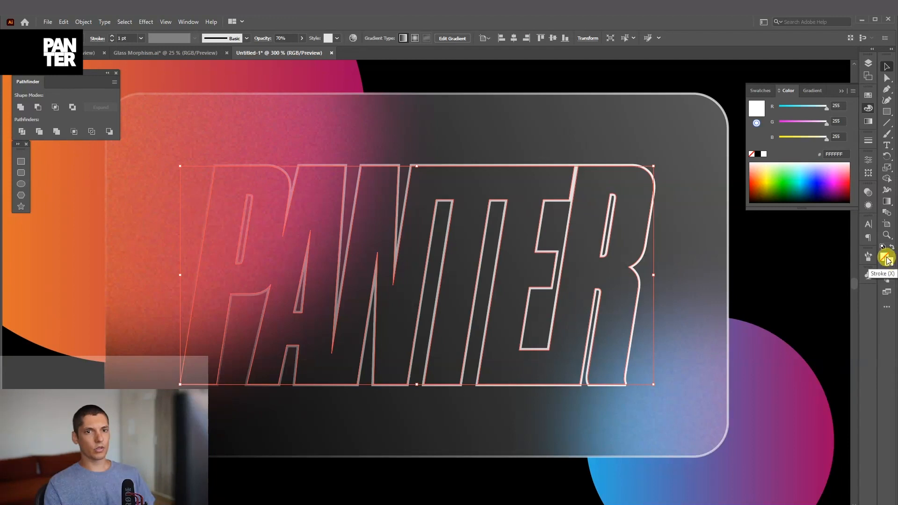
{"action": "left_click", "coordinate": [866, 122]}
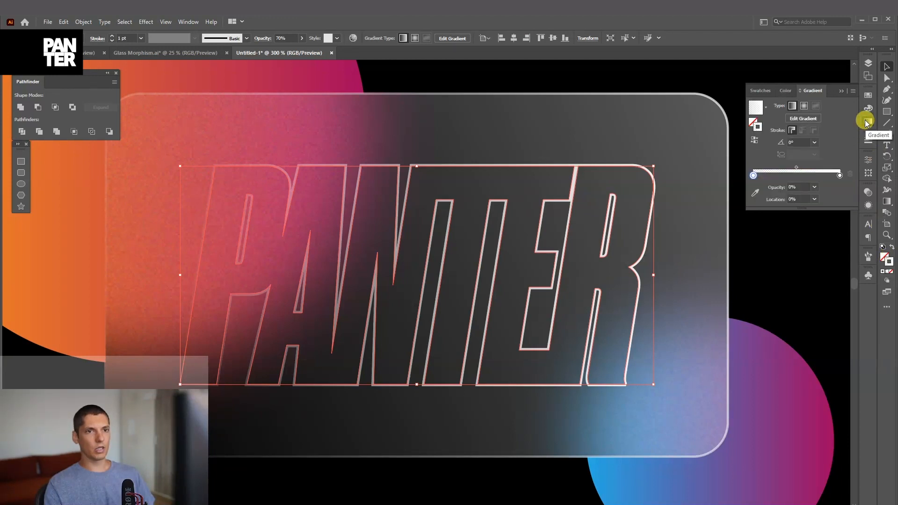
{"action": "left_click", "coordinate": [755, 141]}
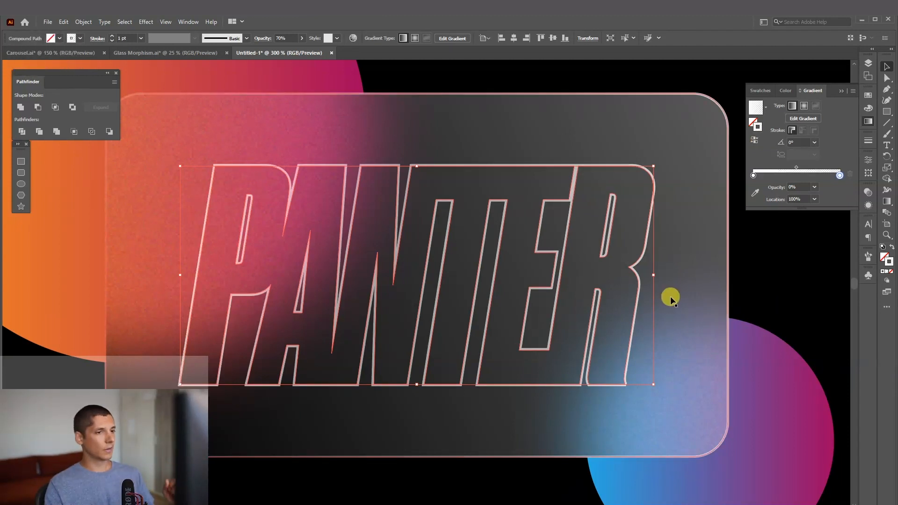
Reduce the PANTER lettering's opacity to 18% and deselect it.
{"action": "left_click", "coordinate": [302, 37]}
{"action": "left_click_drag", "start_coordinate": [287, 50], "coordinate": [273, 52]}
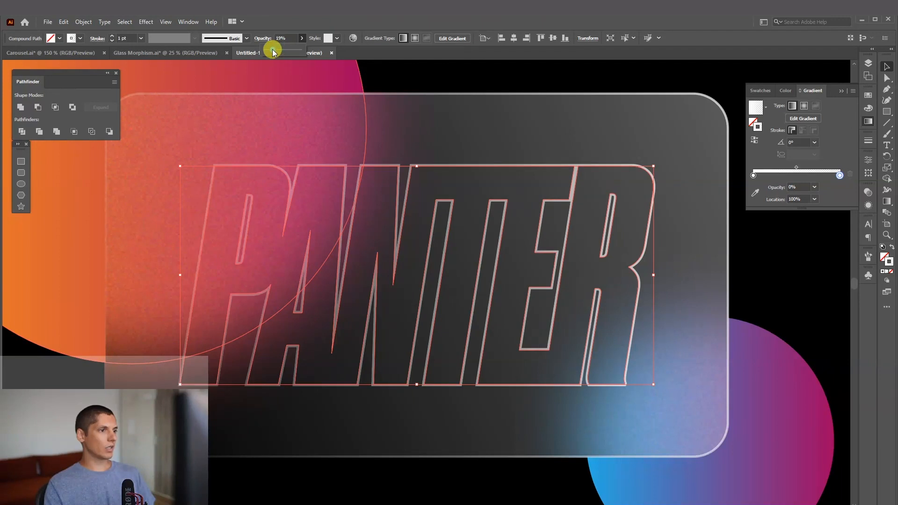
{"action": "left_click_drag", "start_coordinate": [273, 51], "coordinate": [273, 51]}
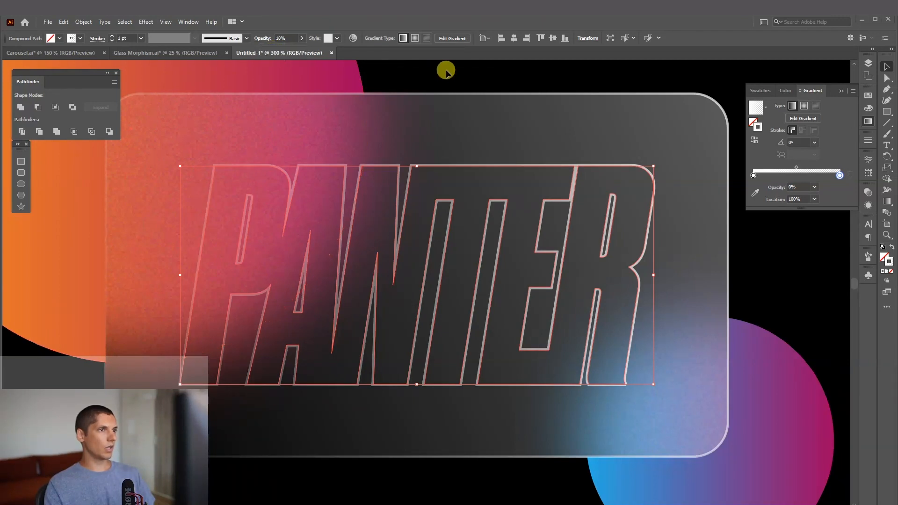
{"action": "left_click", "coordinate": [447, 71]}
{"action": "scroll", "coordinate": [447, 71], "scroll_direction": "down", "scroll_amount": 2}
{"action": "left_click_drag", "start_coordinate": [461, 80], "coordinate": [525, 117]}
{"action": "scroll", "coordinate": [498, 124], "scroll_direction": "up", "scroll_amount": 1}
{"action": "scroll", "coordinate": [536, 114], "scroll_direction": "down", "scroll_amount": 2}
{"action": "scroll", "coordinate": [529, 116], "scroll_direction": "up", "scroll_amount": 2}
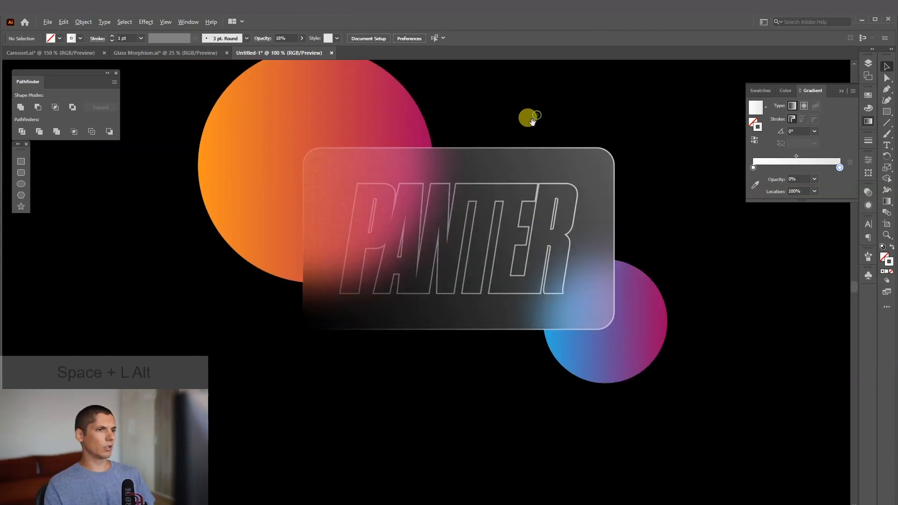
Select the card's outline and reverse its stroke gradient.
{"action": "left_click", "coordinate": [536, 154]}
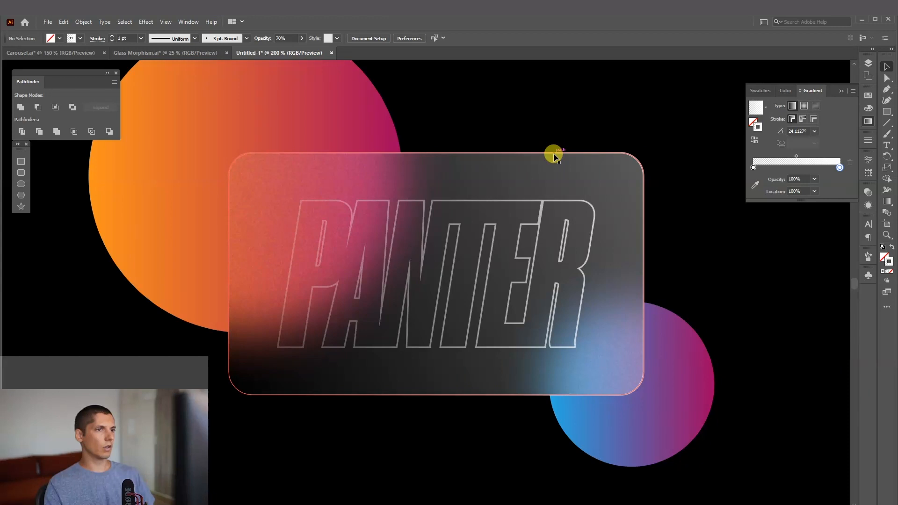
{"action": "key", "text": "ctrl"}
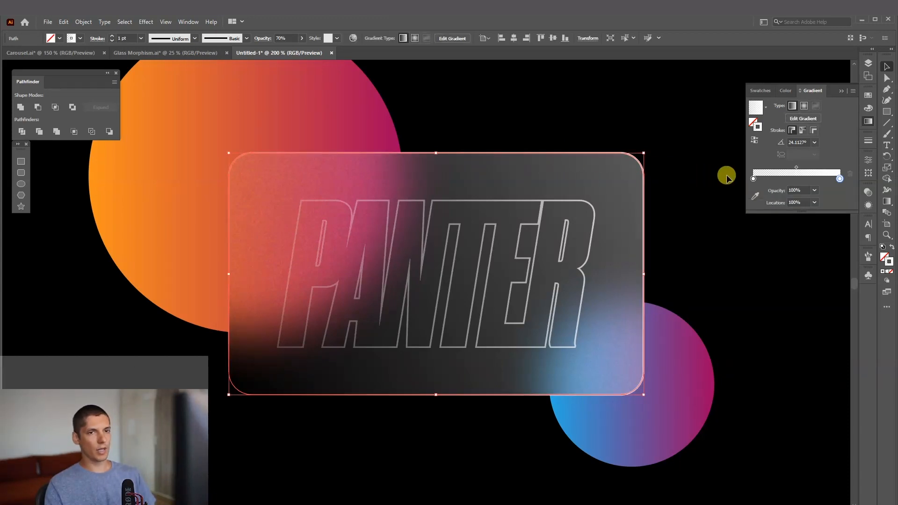
{"action": "left_click", "coordinate": [756, 140]}
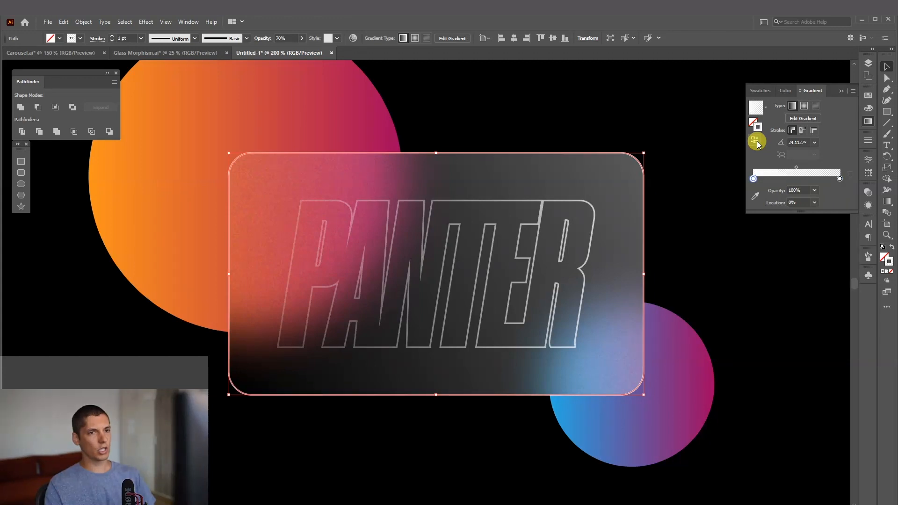
Reduce the card outline's opacity to 20%, deselect it and show the artwork in full-screen mode.
{"action": "left_click", "coordinate": [301, 38]}
{"action": "left_click_drag", "start_coordinate": [292, 50], "coordinate": [274, 53]}
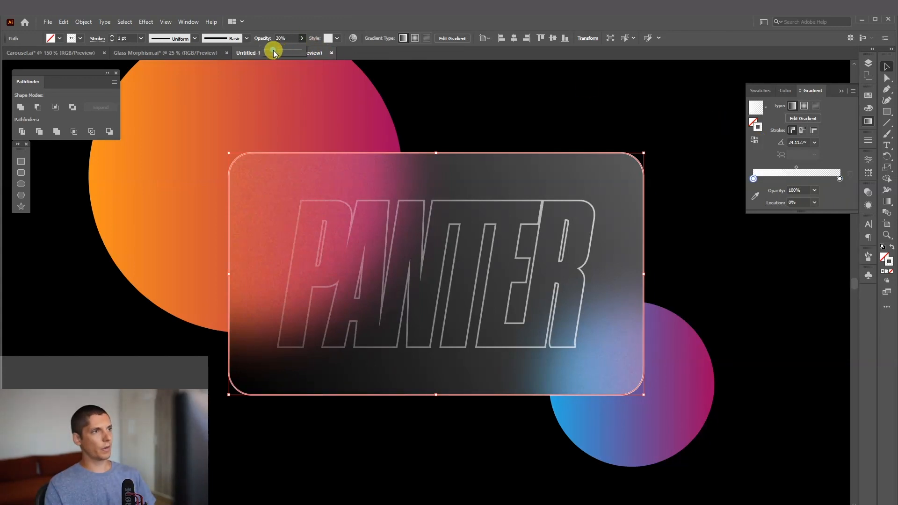
{"action": "left_click", "coordinate": [590, 117]}
{"action": "scroll", "coordinate": [590, 117], "scroll_direction": "down", "scroll_amount": 1}
{"action": "left_click_drag", "start_coordinate": [589, 124], "coordinate": [529, 142]}
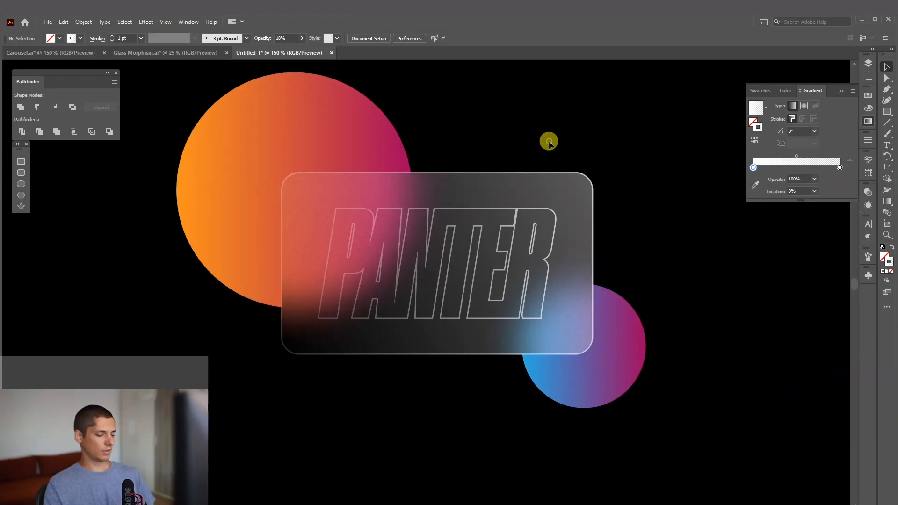
{"action": "key", "text": "f"}
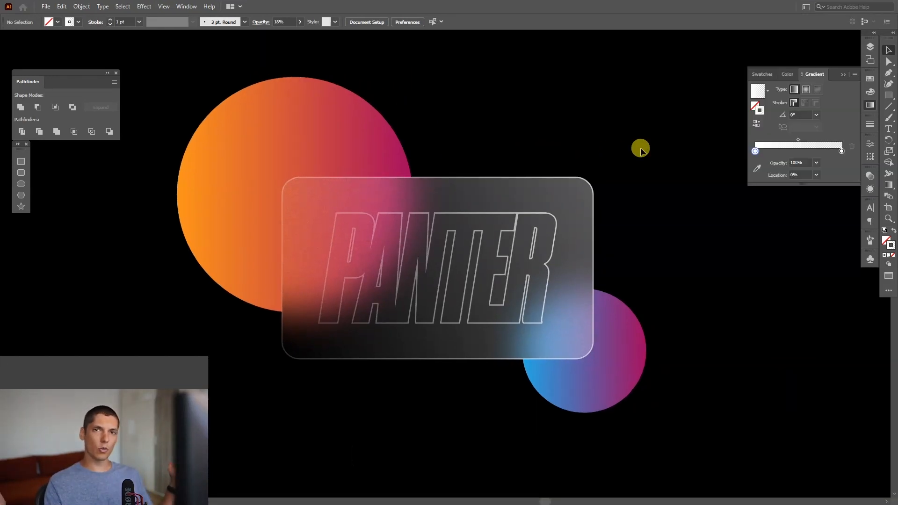